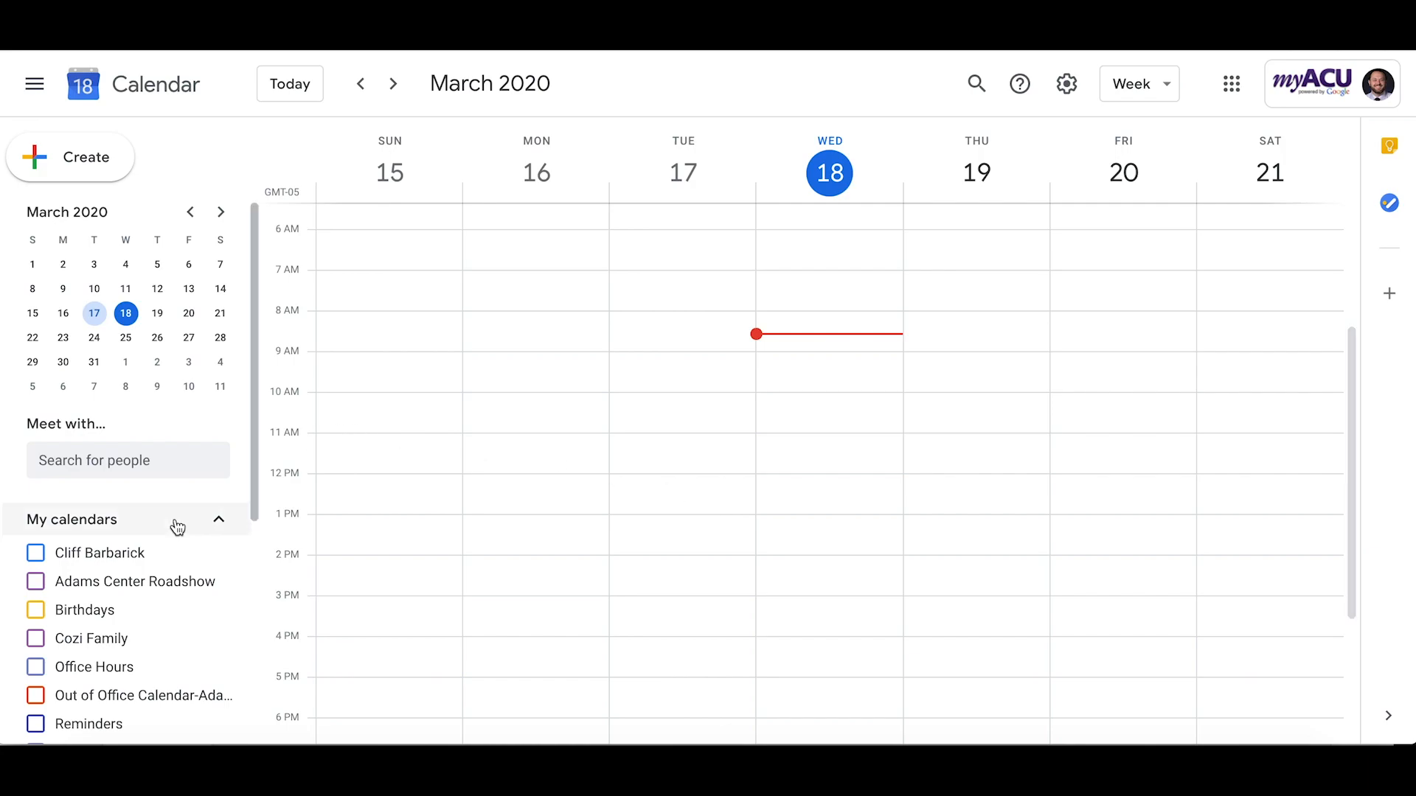
Create a new calendar named "BIBL 101 Office Hours" and return to the weekly calendar view
{"action": "scroll", "coordinate": [151, 560], "scroll_direction": "down", "scroll_amount": 1}
{"action": "scroll", "coordinate": [151, 560], "scroll_direction": "down", "scroll_amount": 5}
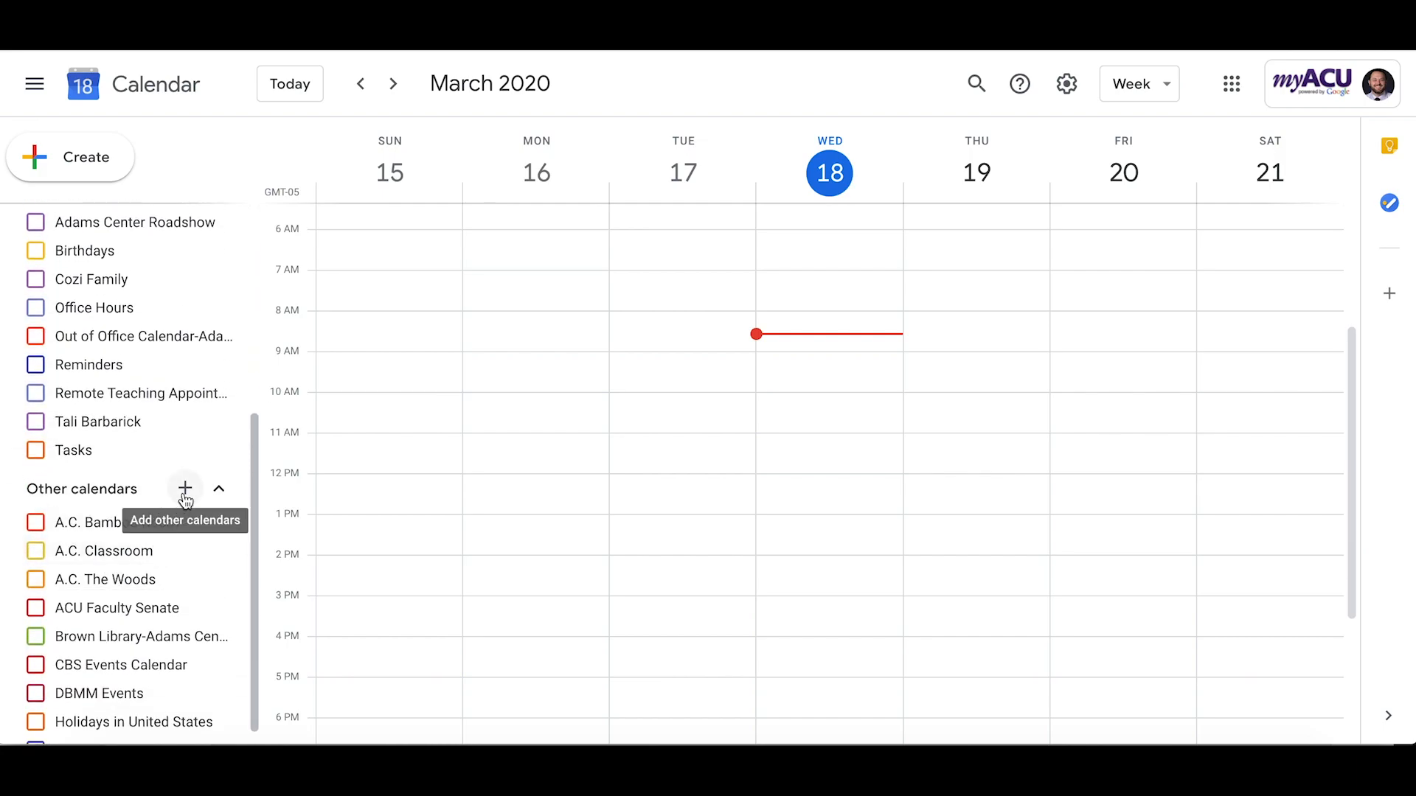
{"action": "left_click", "coordinate": [184, 500]}
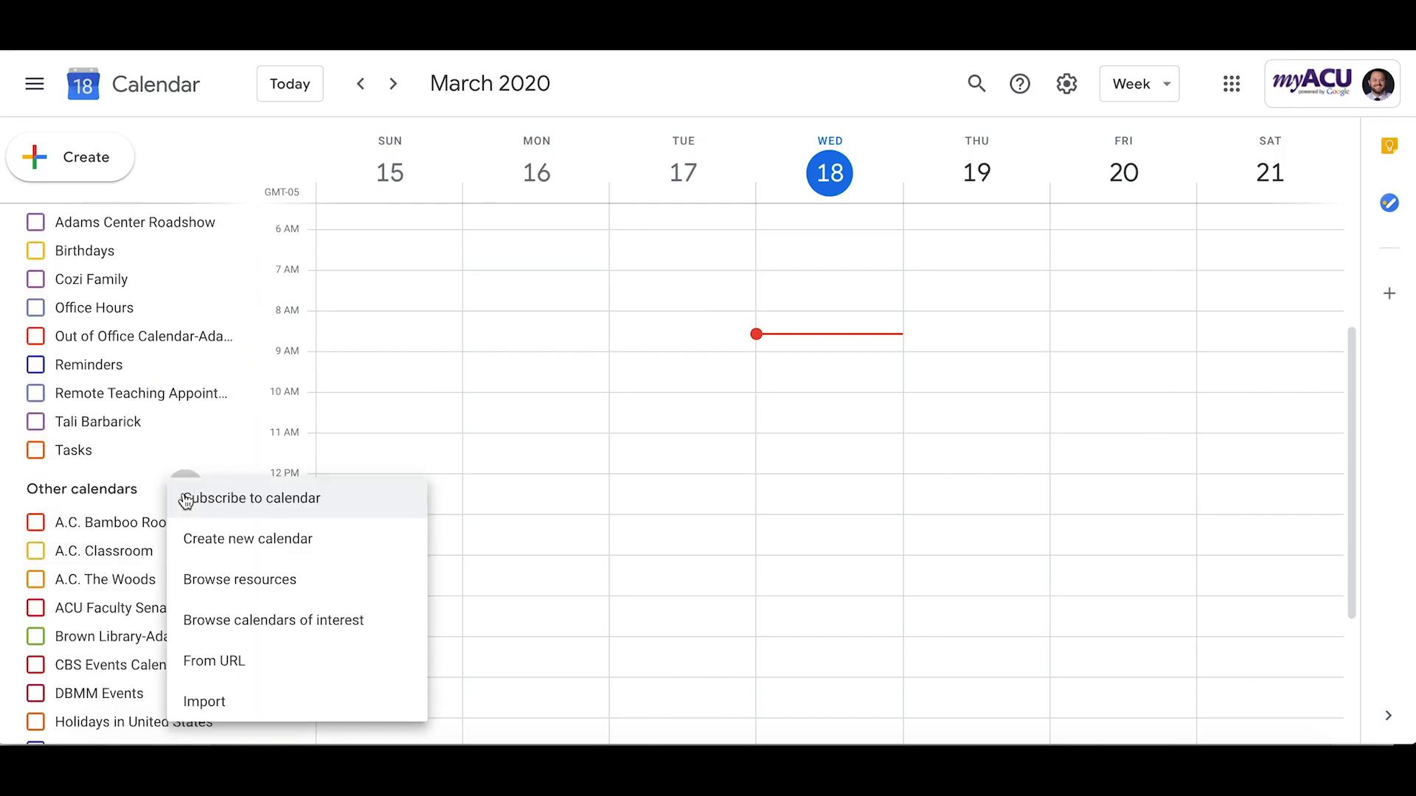
{"action": "left_click", "coordinate": [200, 542]}
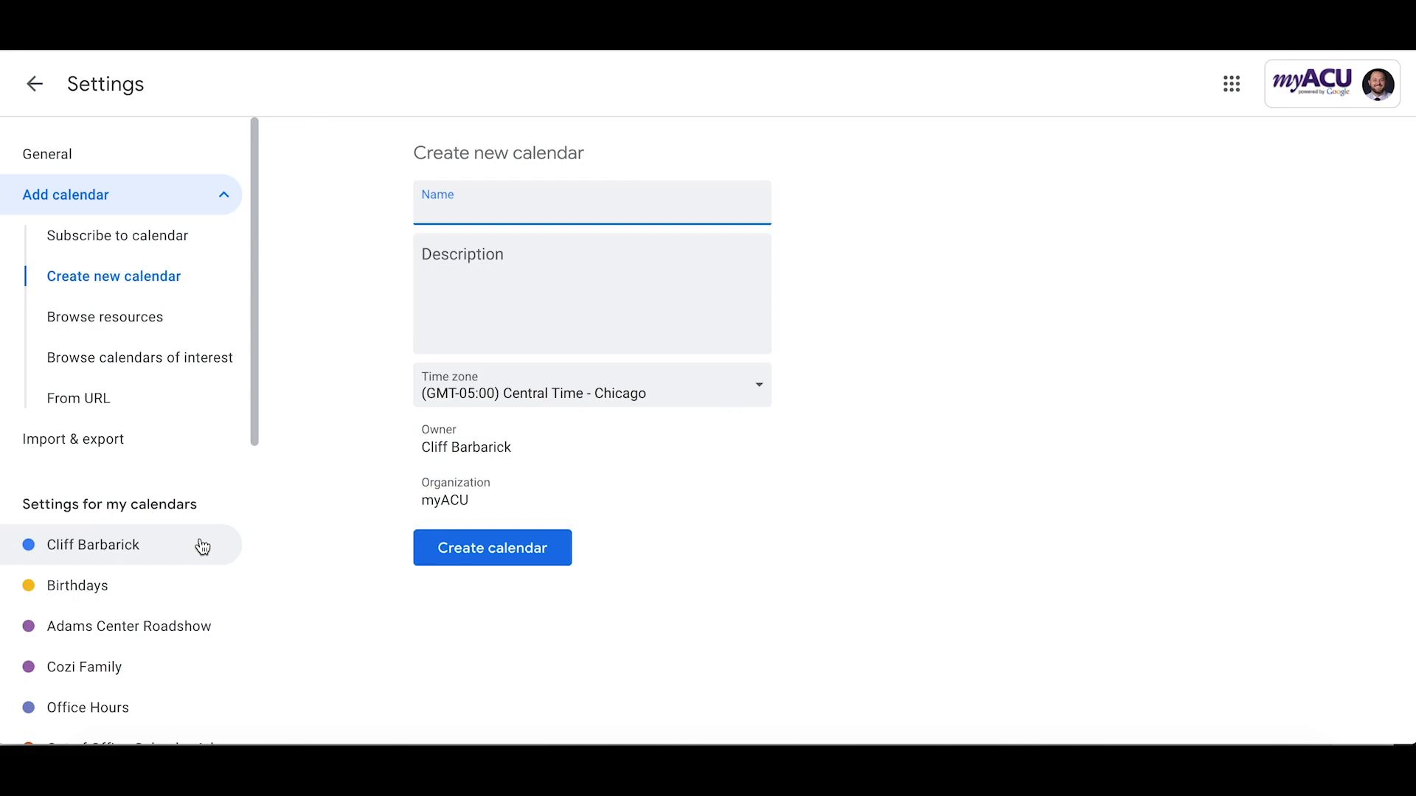
{"action": "type", "text": "BIBL 101 Office Hours"}
{"action": "left_click", "coordinate": [455, 556]}
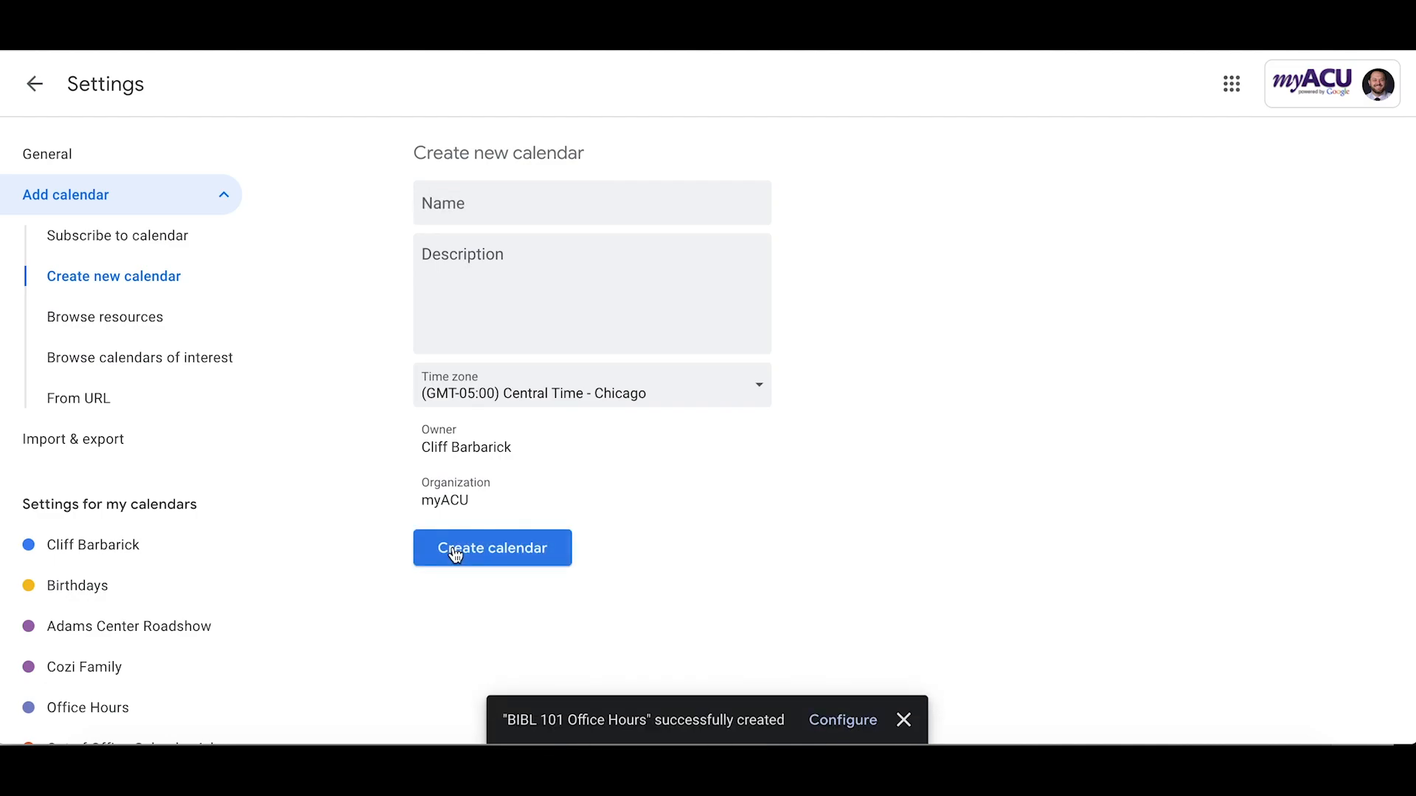
{"action": "left_click", "coordinate": [34, 83]}
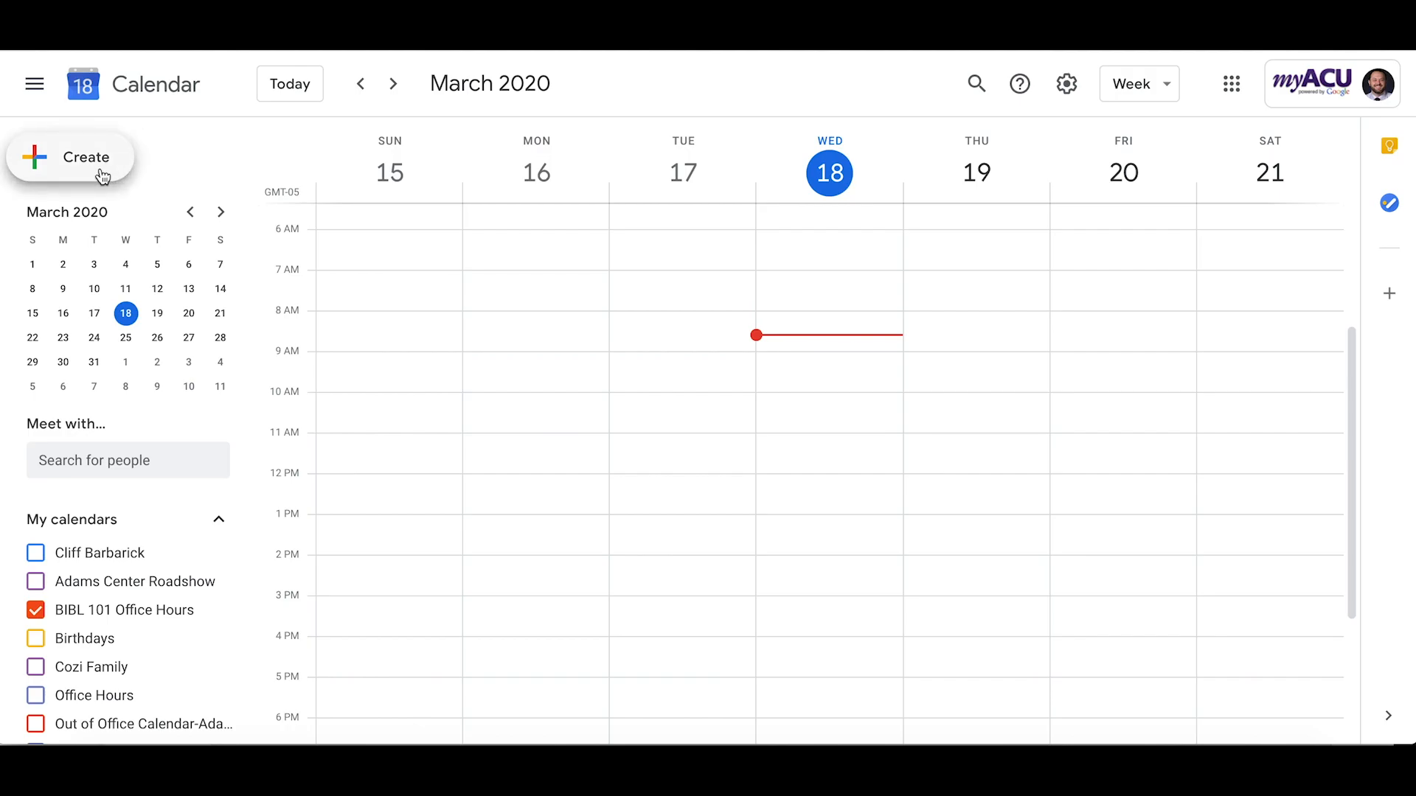
Start a new appointment-slots entry titled "Office Hours" on the BIBL 101 Office Hours calendar with 20-minute slots
{"action": "left_click", "coordinate": [652, 326]}
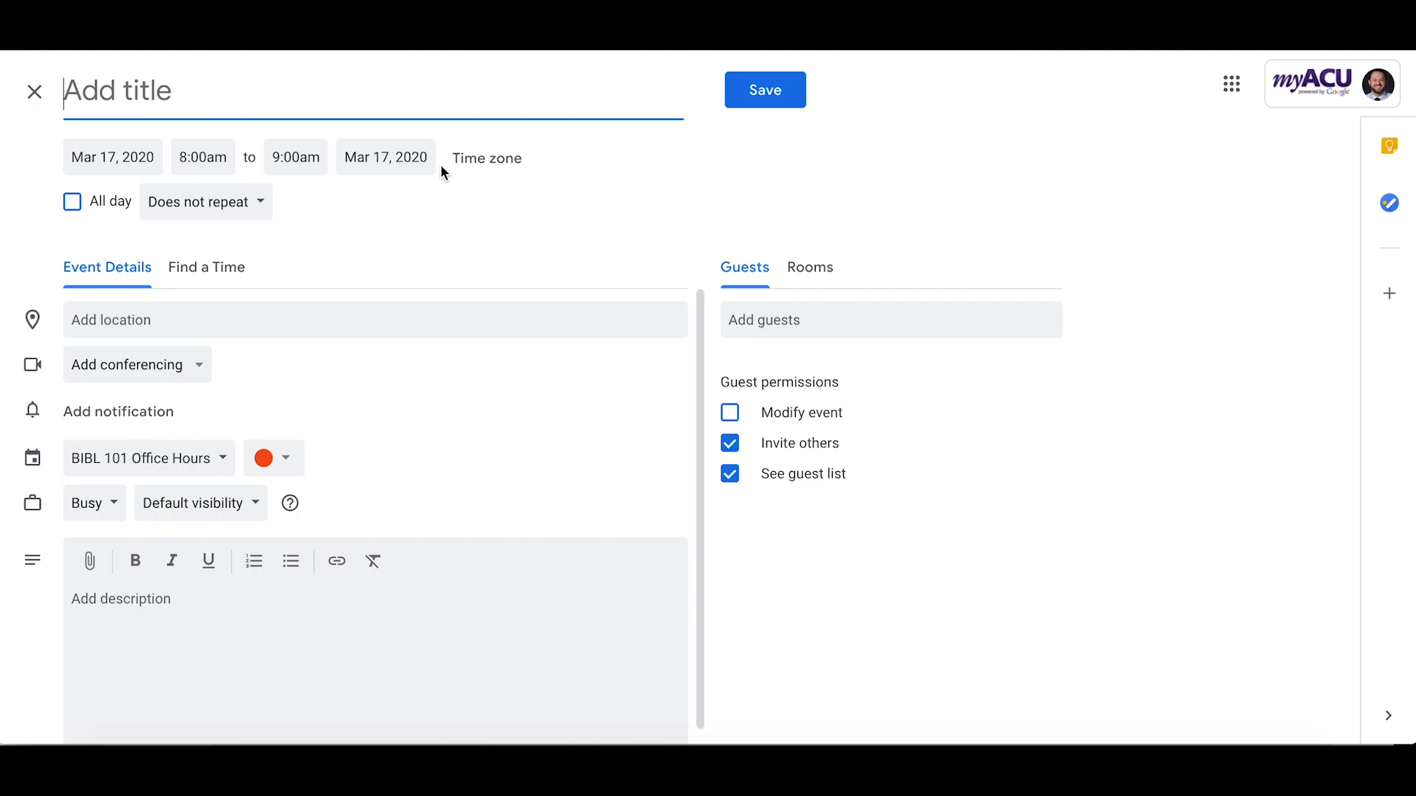
{"action": "left_click", "coordinate": [36, 93]}
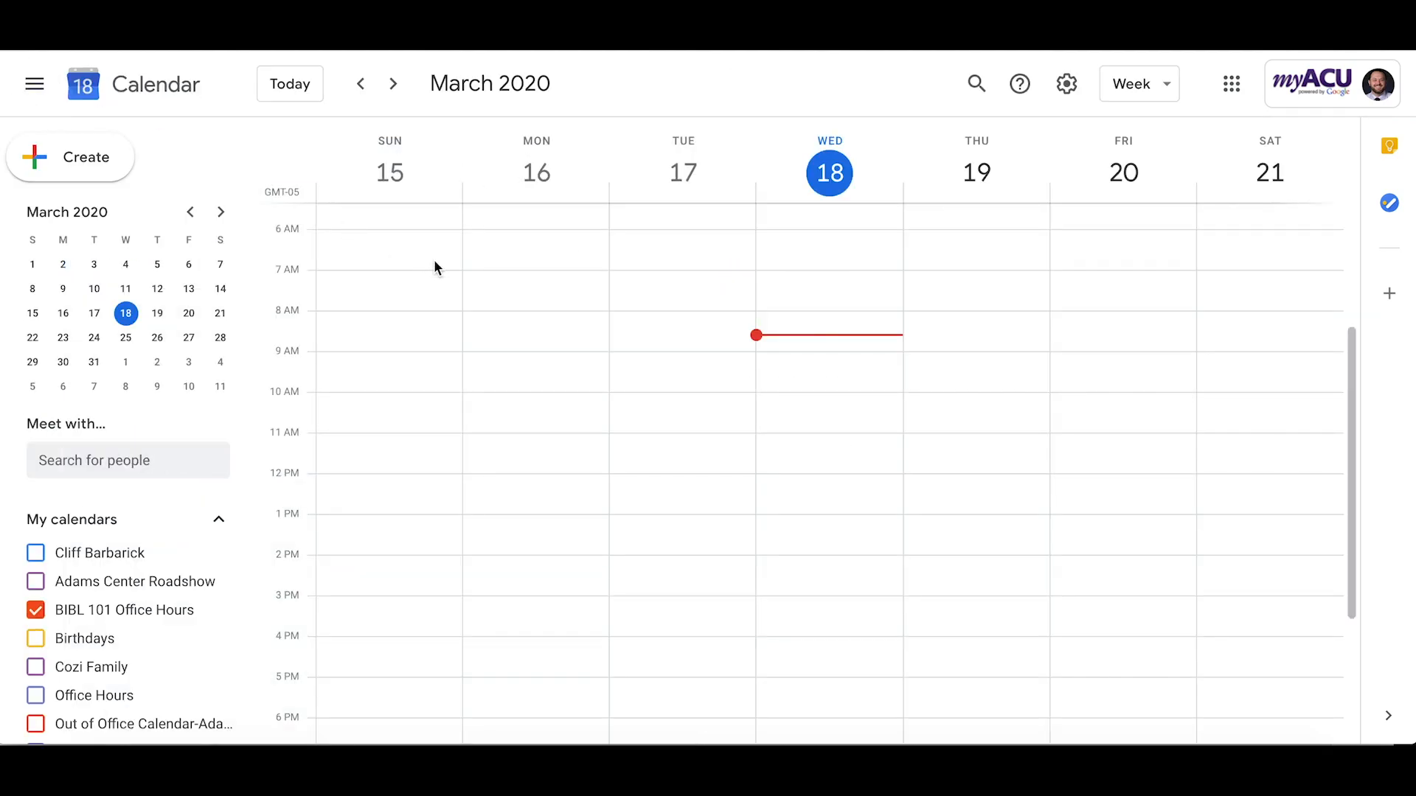
{"action": "left_click", "coordinate": [58, 158]}
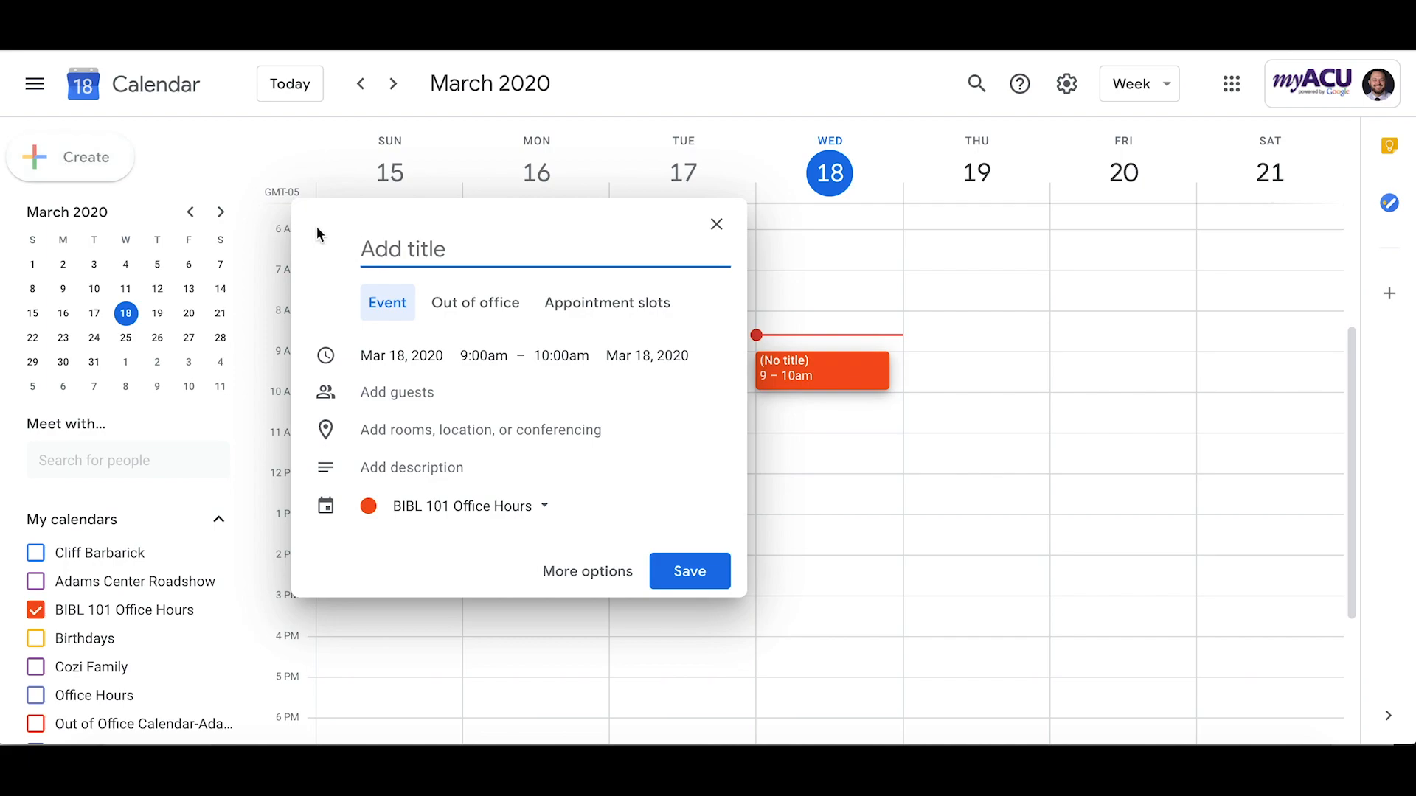
{"action": "type", "text": "Office Hours"}
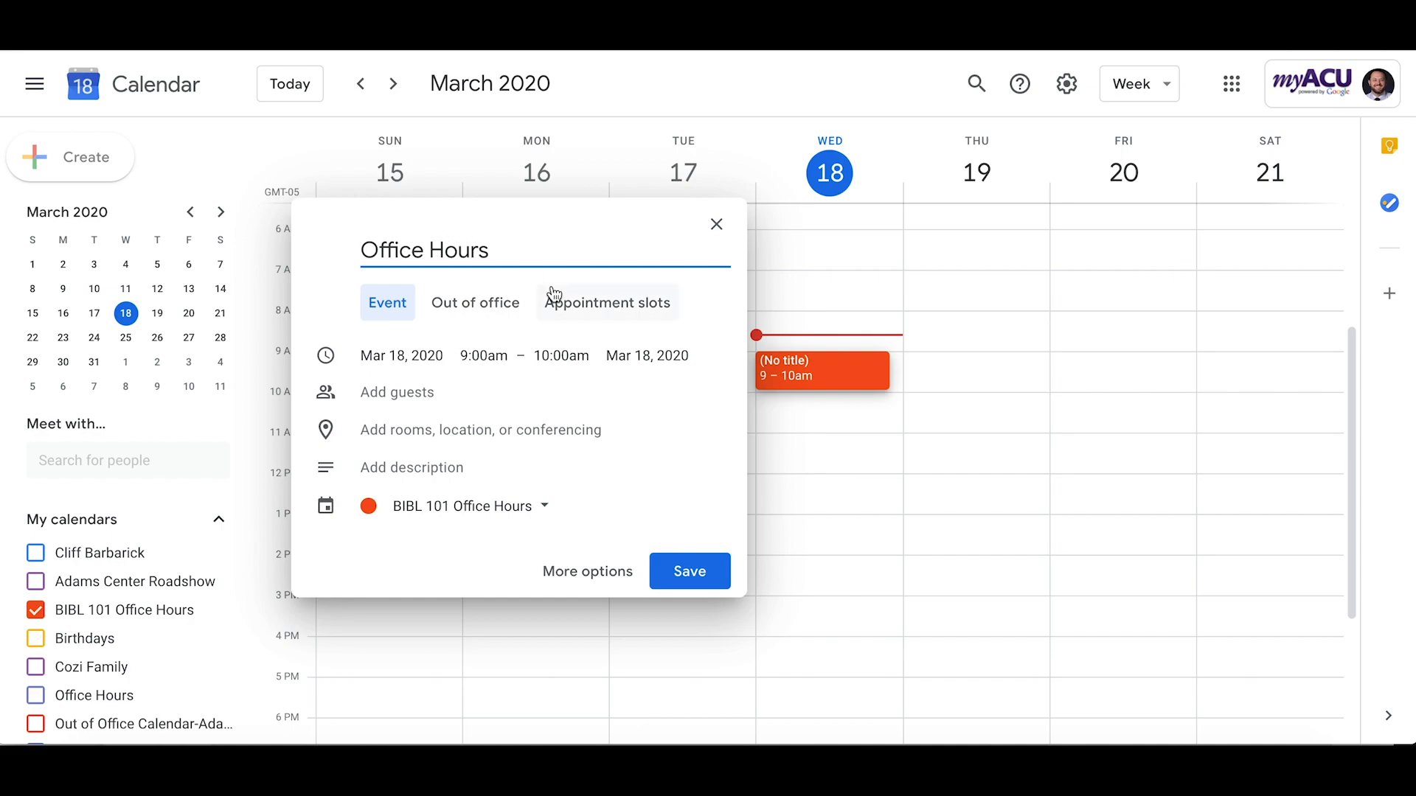
{"action": "left_click", "coordinate": [584, 316]}
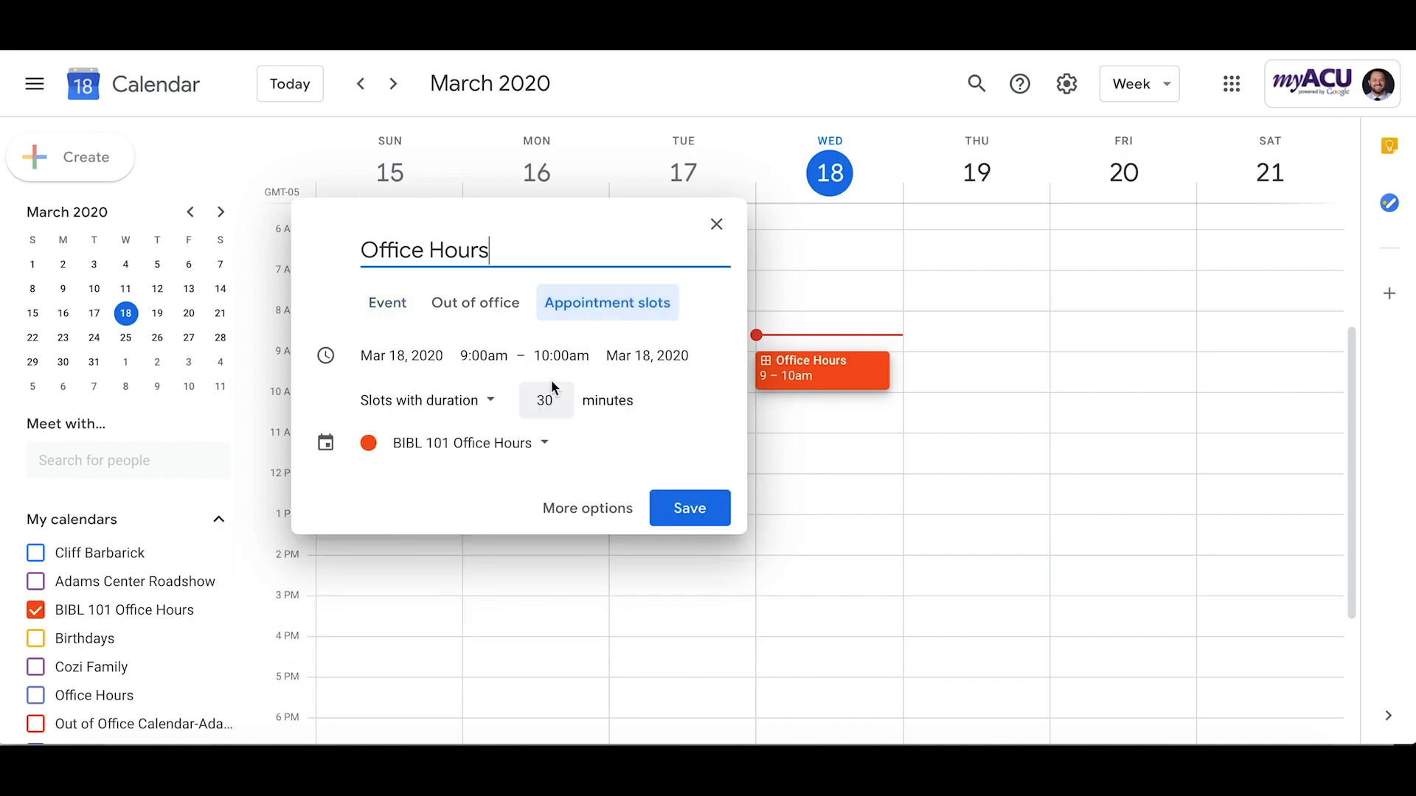
{"action": "left_click", "coordinate": [546, 400]}
{"action": "key", "text": "BackSpace"}
{"action": "type", "text": "2"}
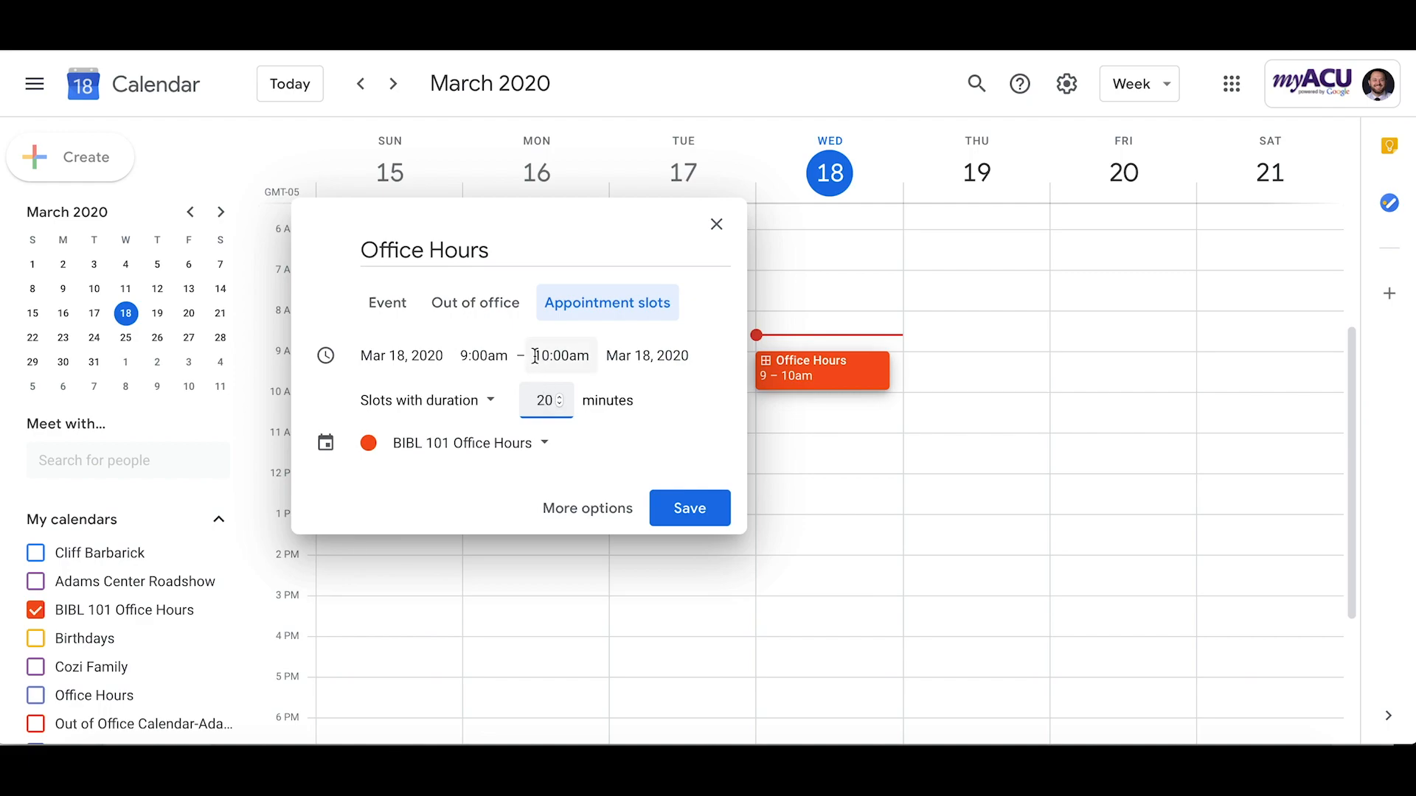
In the full event details, set the Office Hours date to Mar 23, 2020 and the end time to 11:00am
{"action": "left_click", "coordinate": [579, 509]}
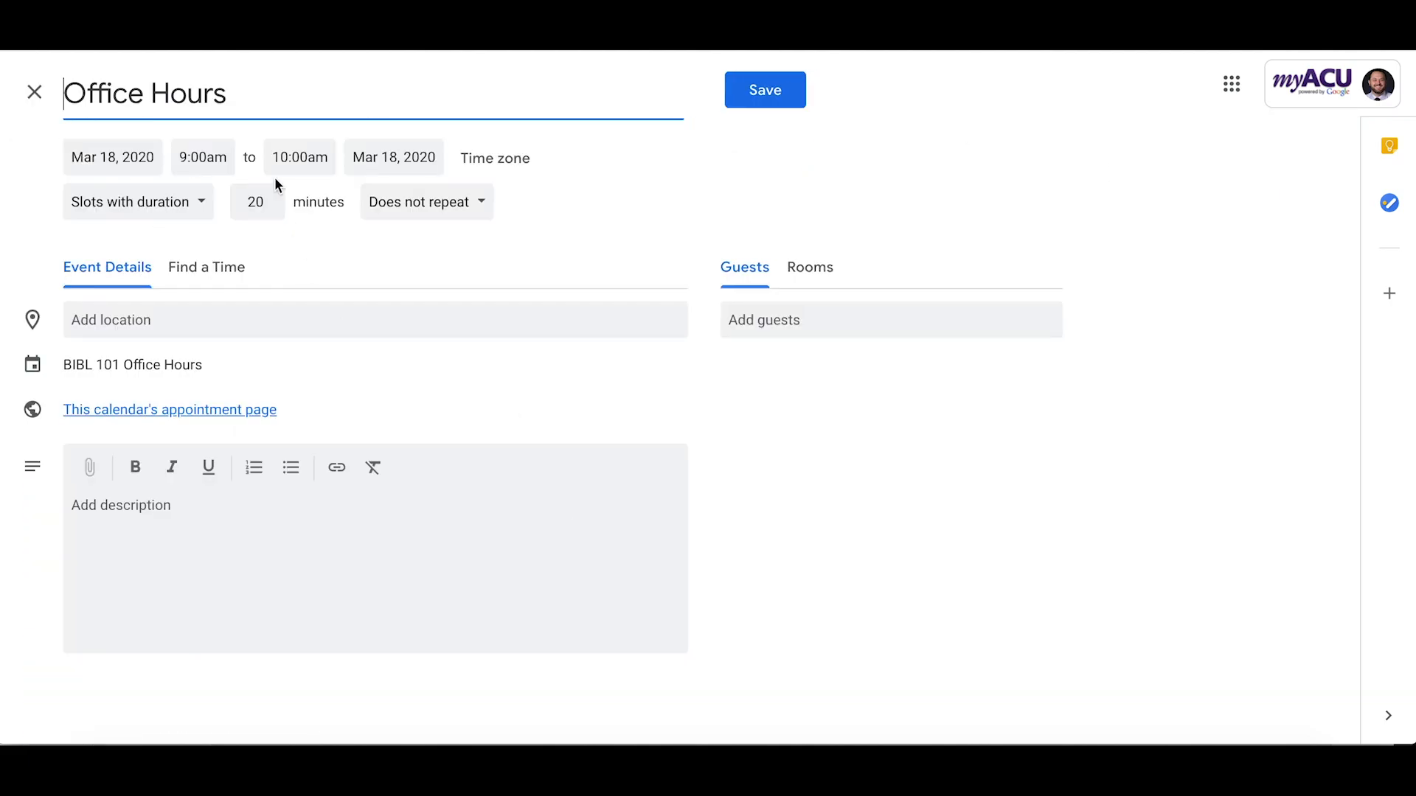
{"action": "left_click", "coordinate": [135, 164]}
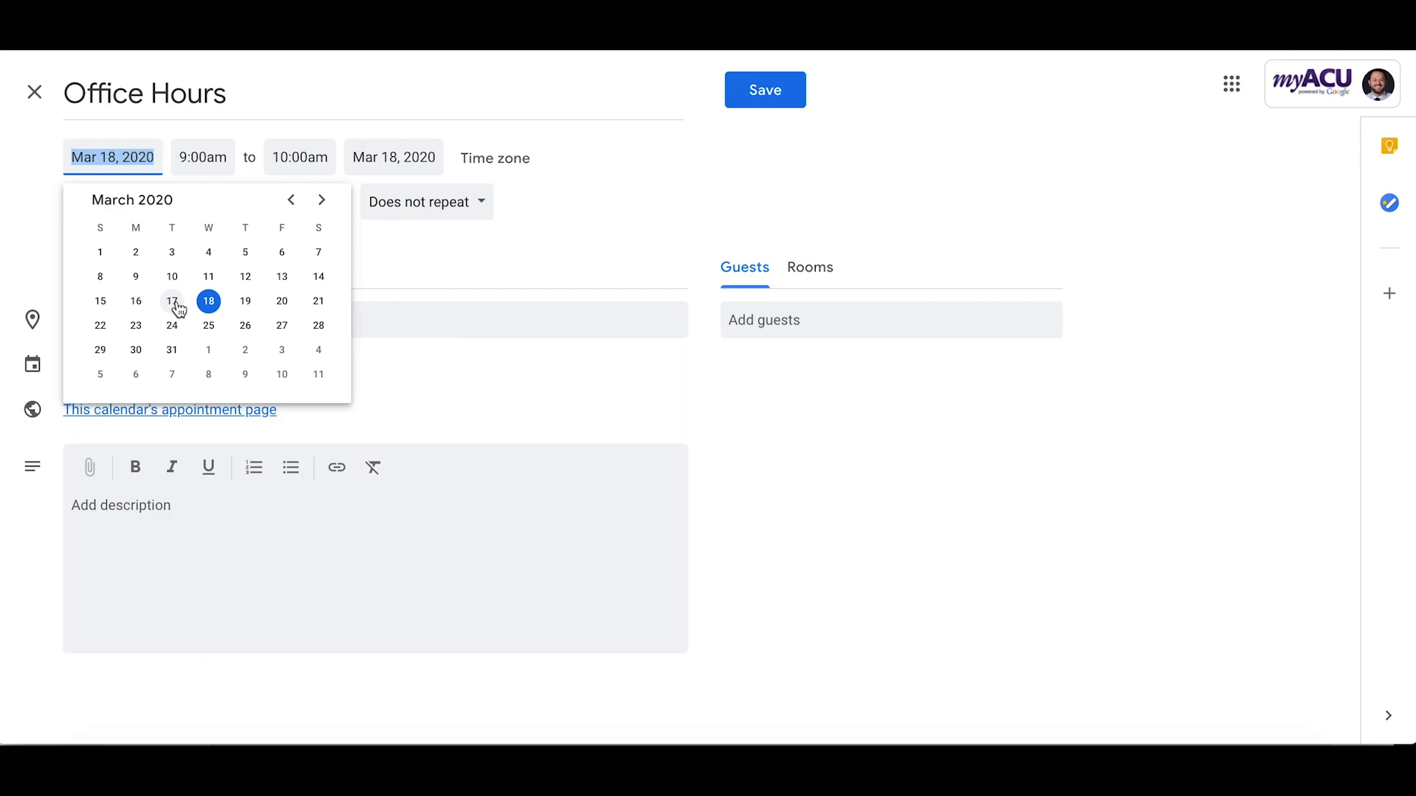
{"action": "left_click", "coordinate": [137, 327]}
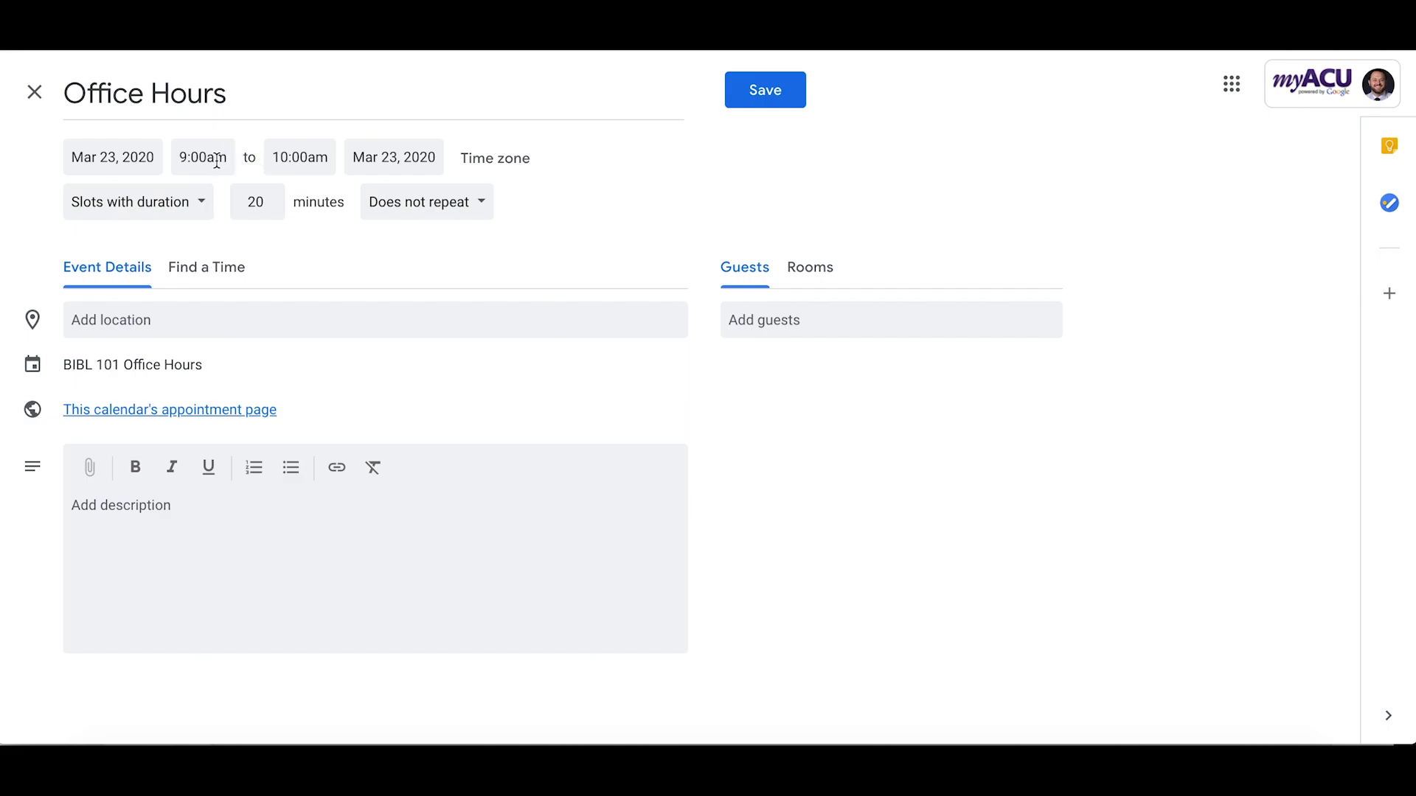
{"action": "left_click", "coordinate": [293, 159]}
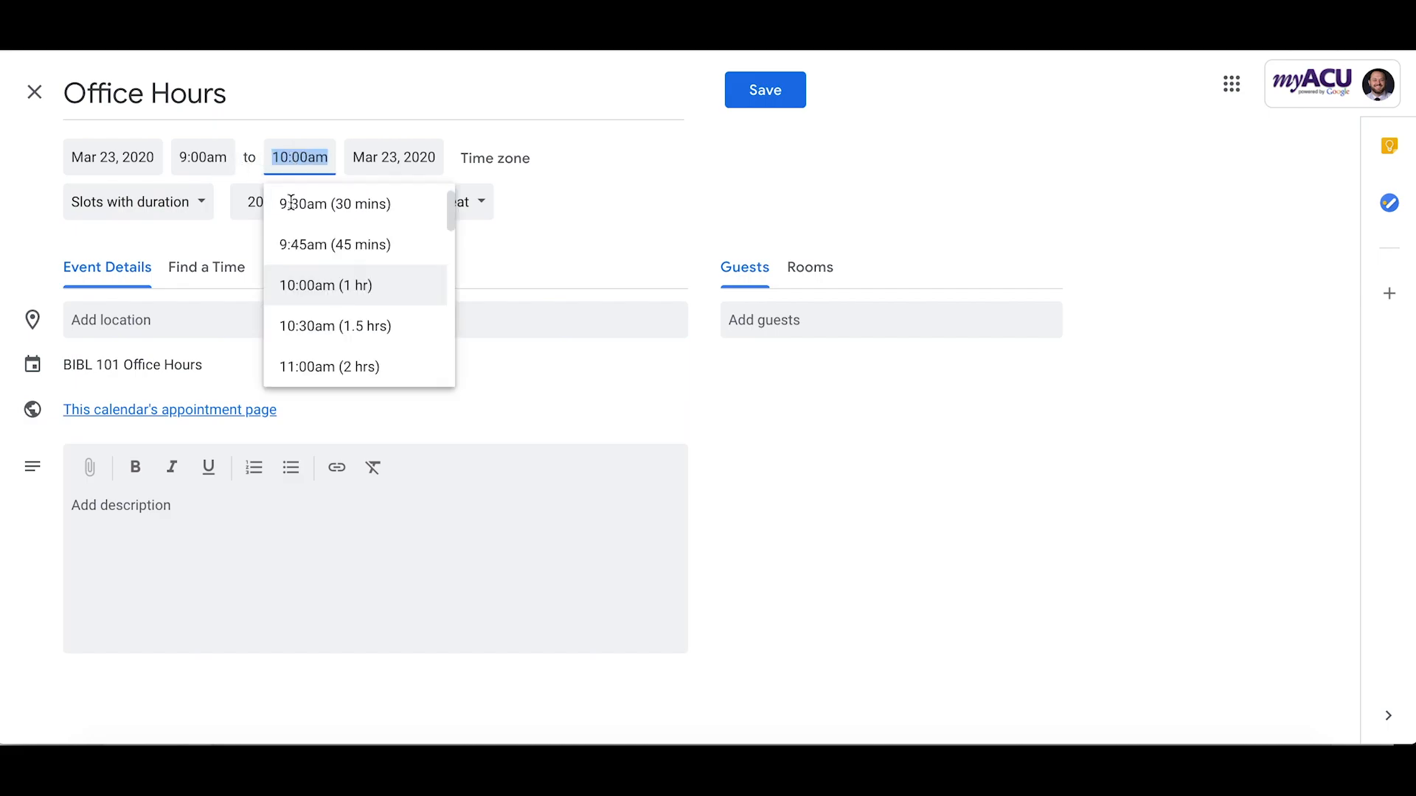
{"action": "left_click", "coordinate": [300, 365]}
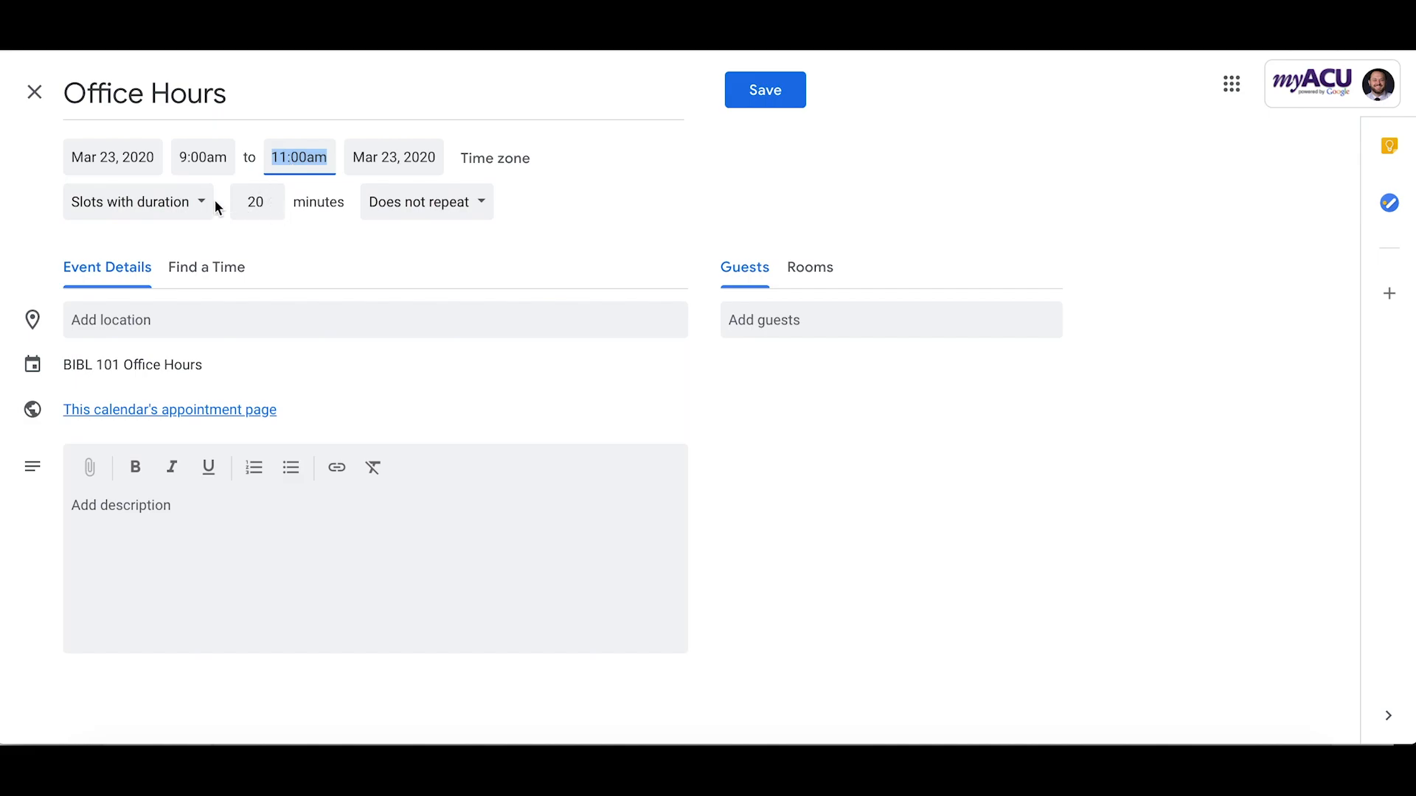
Set a custom weekly recurrence on Monday, Wednesday and Friday for the Office Hours slots
{"action": "left_click", "coordinate": [463, 213]}
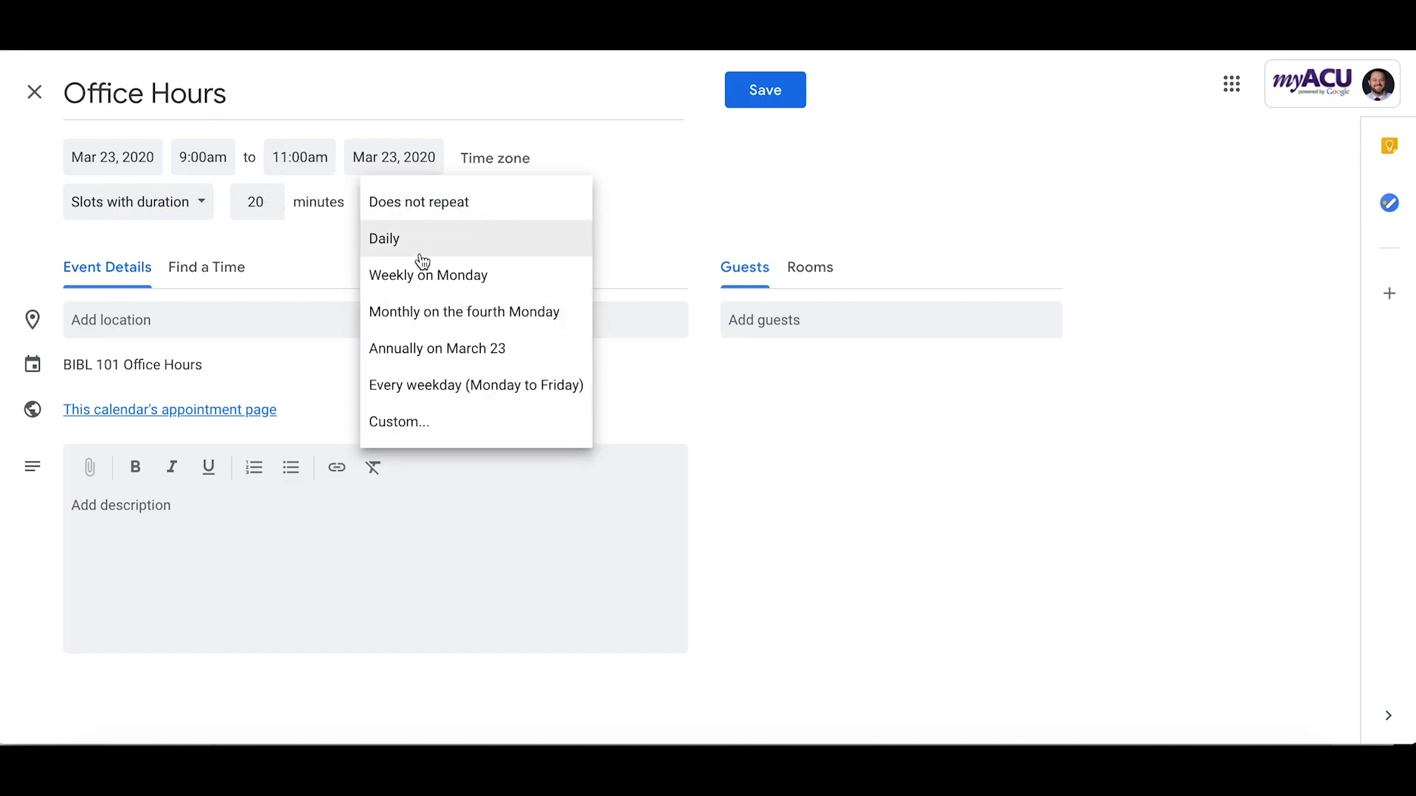
{"action": "left_click", "coordinate": [397, 427]}
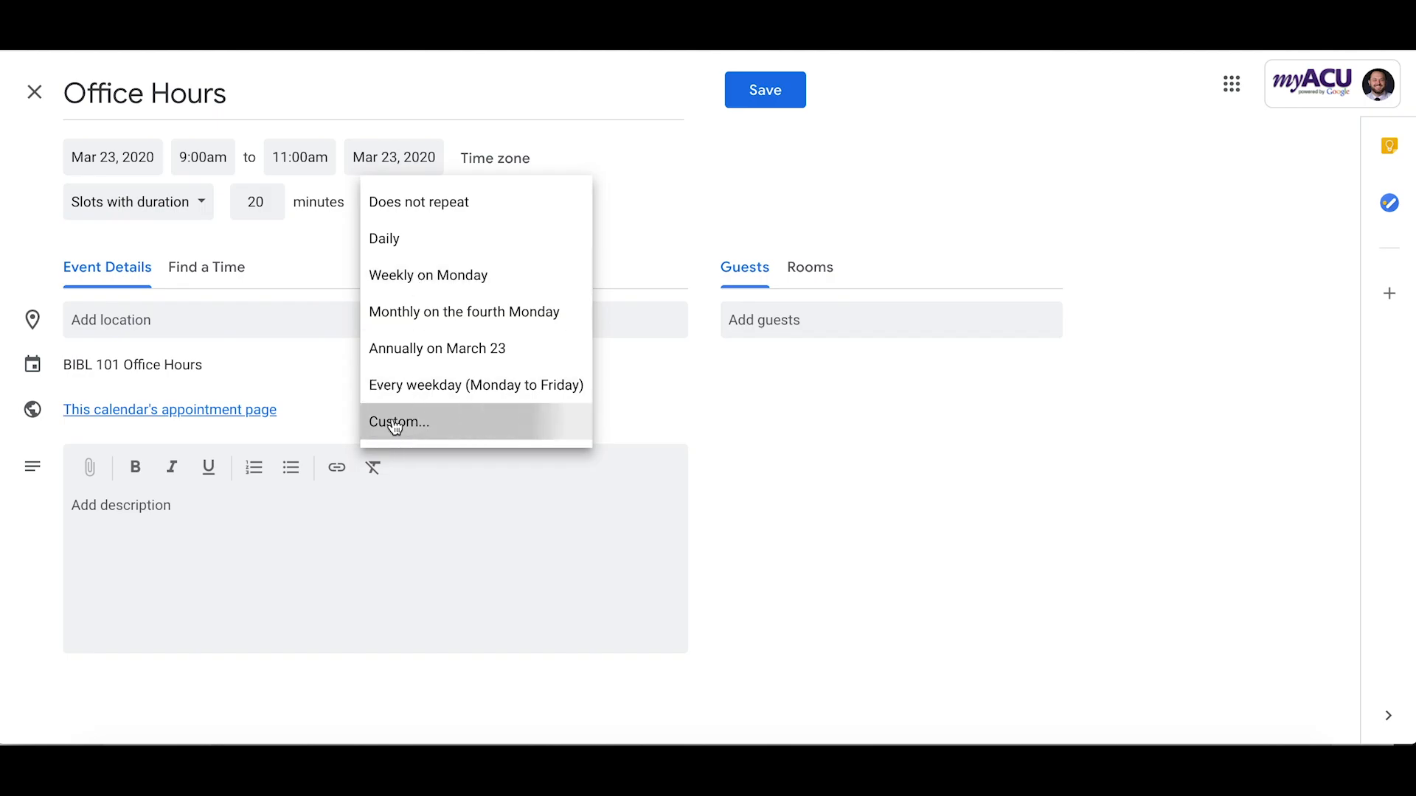
{"action": "left_click", "coordinate": [646, 357]}
{"action": "left_click", "coordinate": [712, 358]}
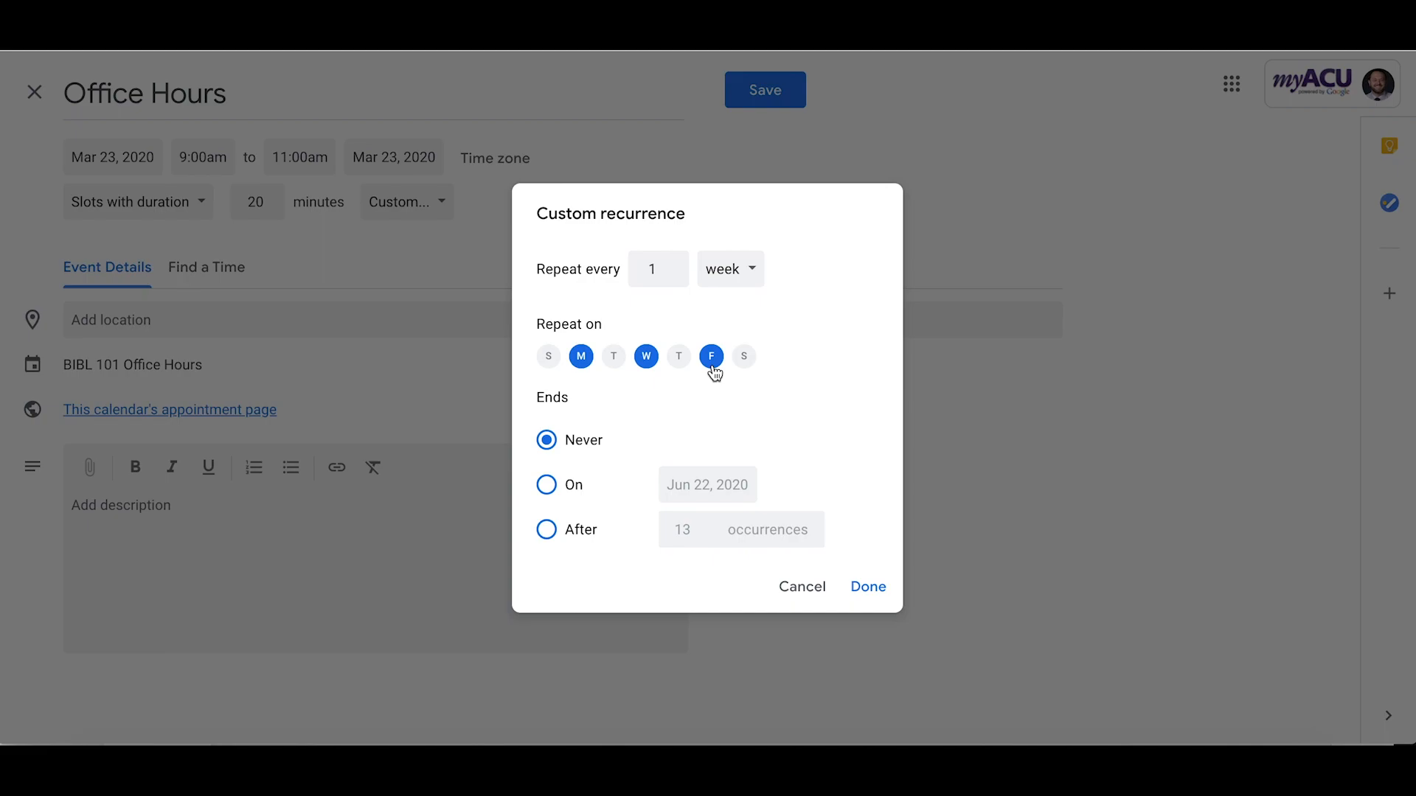
End the recurrence on May 1, 2020 and save the Office Hours appointment slots
{"action": "left_click", "coordinate": [550, 486]}
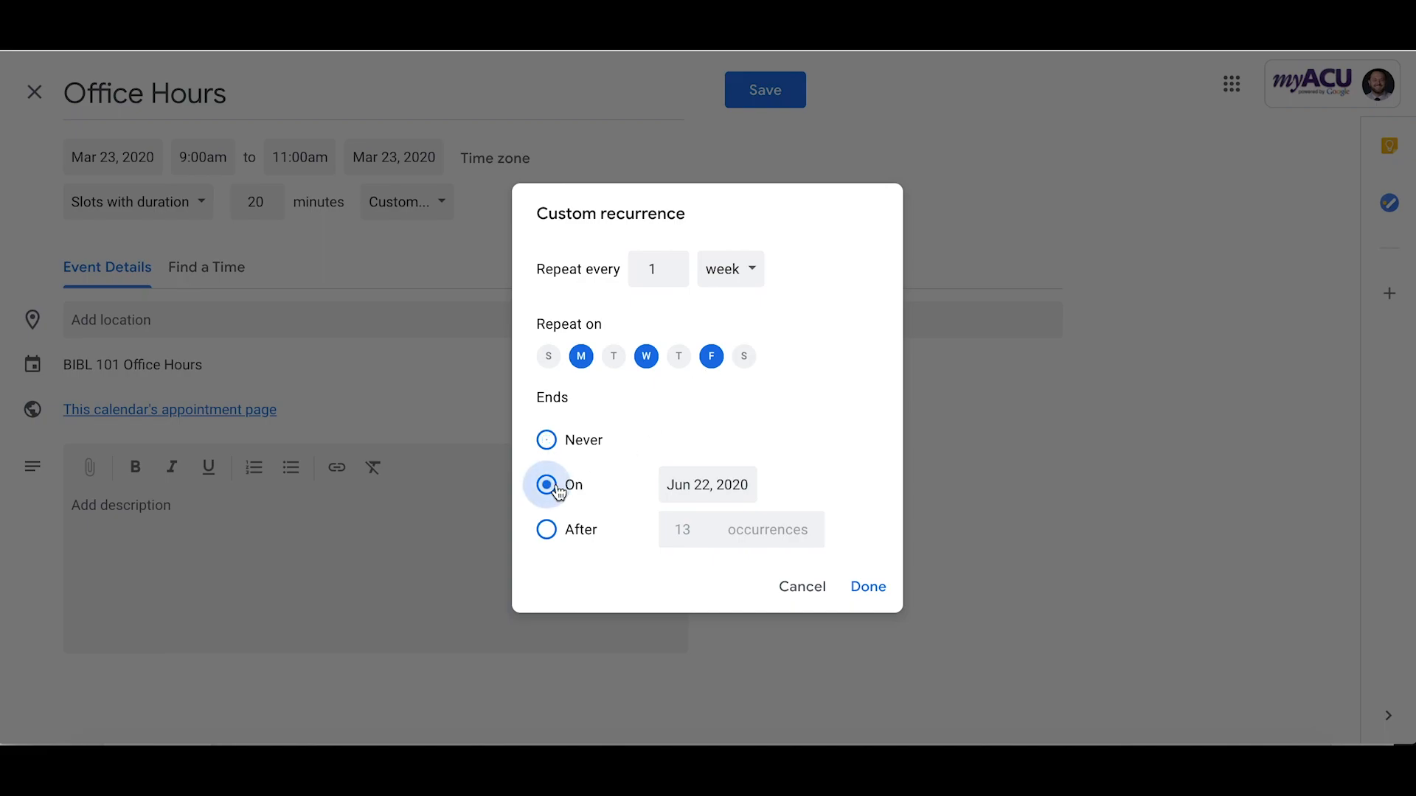
{"action": "left_click", "coordinate": [684, 483]}
{"action": "left_click", "coordinate": [919, 528]}
{"action": "left_click", "coordinate": [918, 528]}
{"action": "left_click", "coordinate": [887, 528]}
{"action": "left_click", "coordinate": [887, 528]}
{"action": "left_click", "coordinate": [888, 528]}
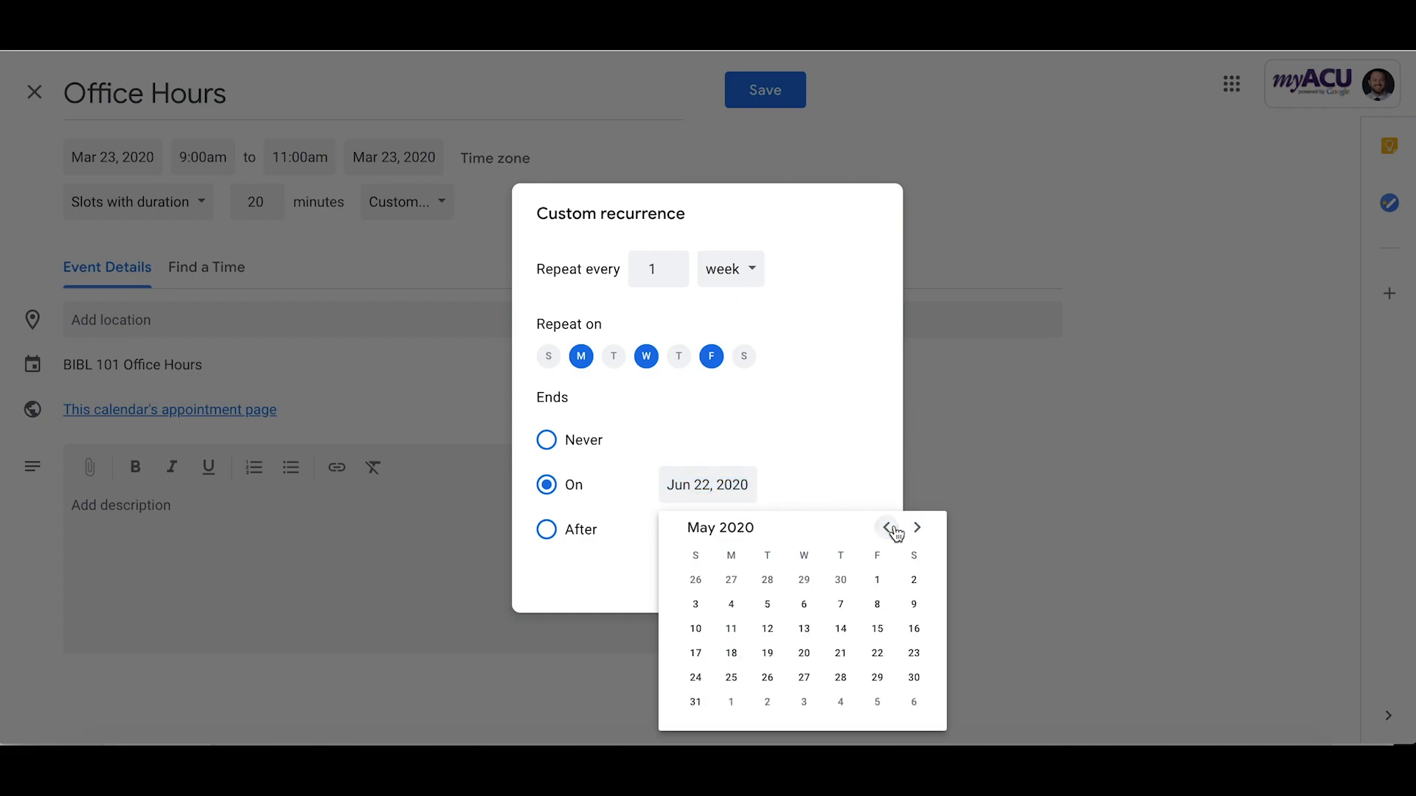
{"action": "left_click", "coordinate": [877, 579]}
{"action": "left_click", "coordinate": [860, 587]}
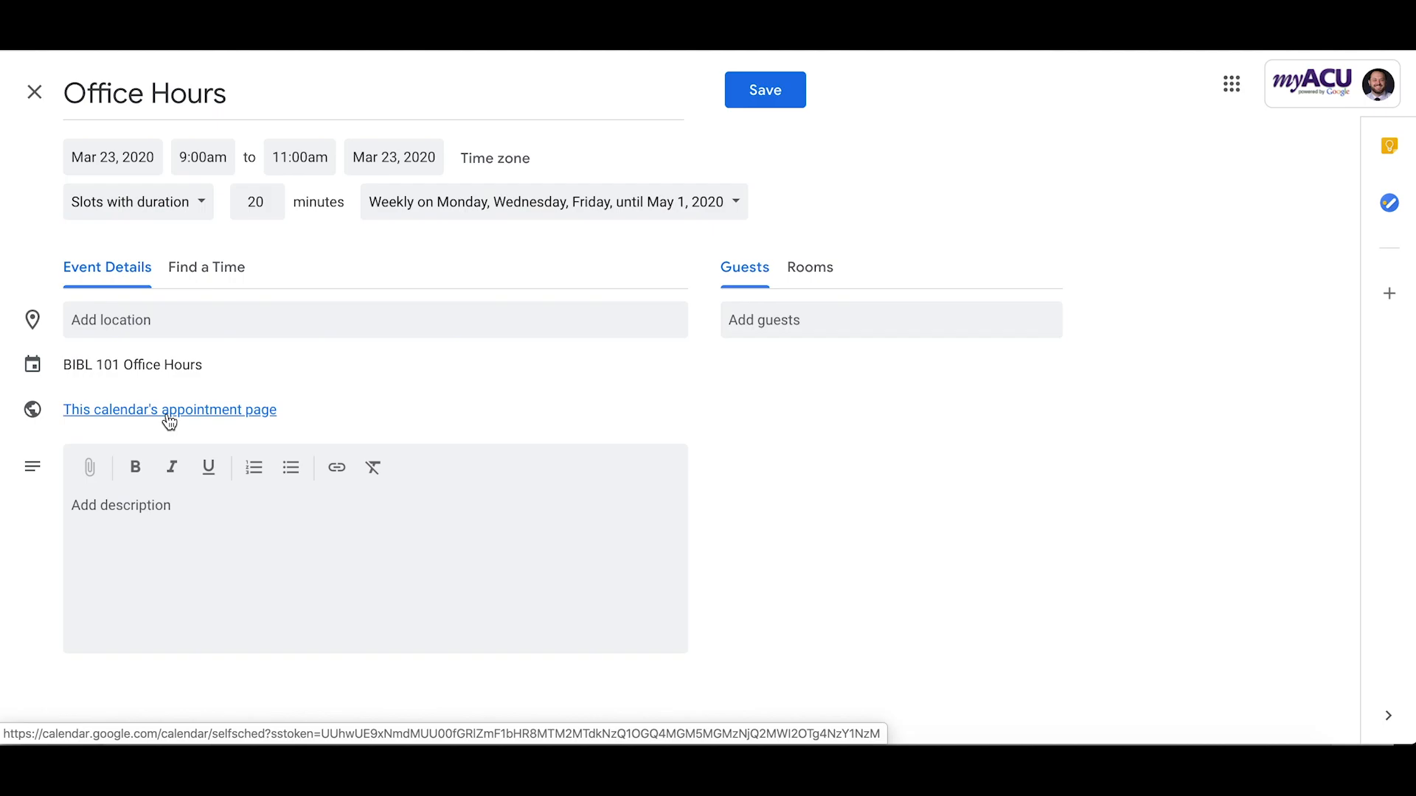
{"action": "left_click", "coordinate": [764, 99]}
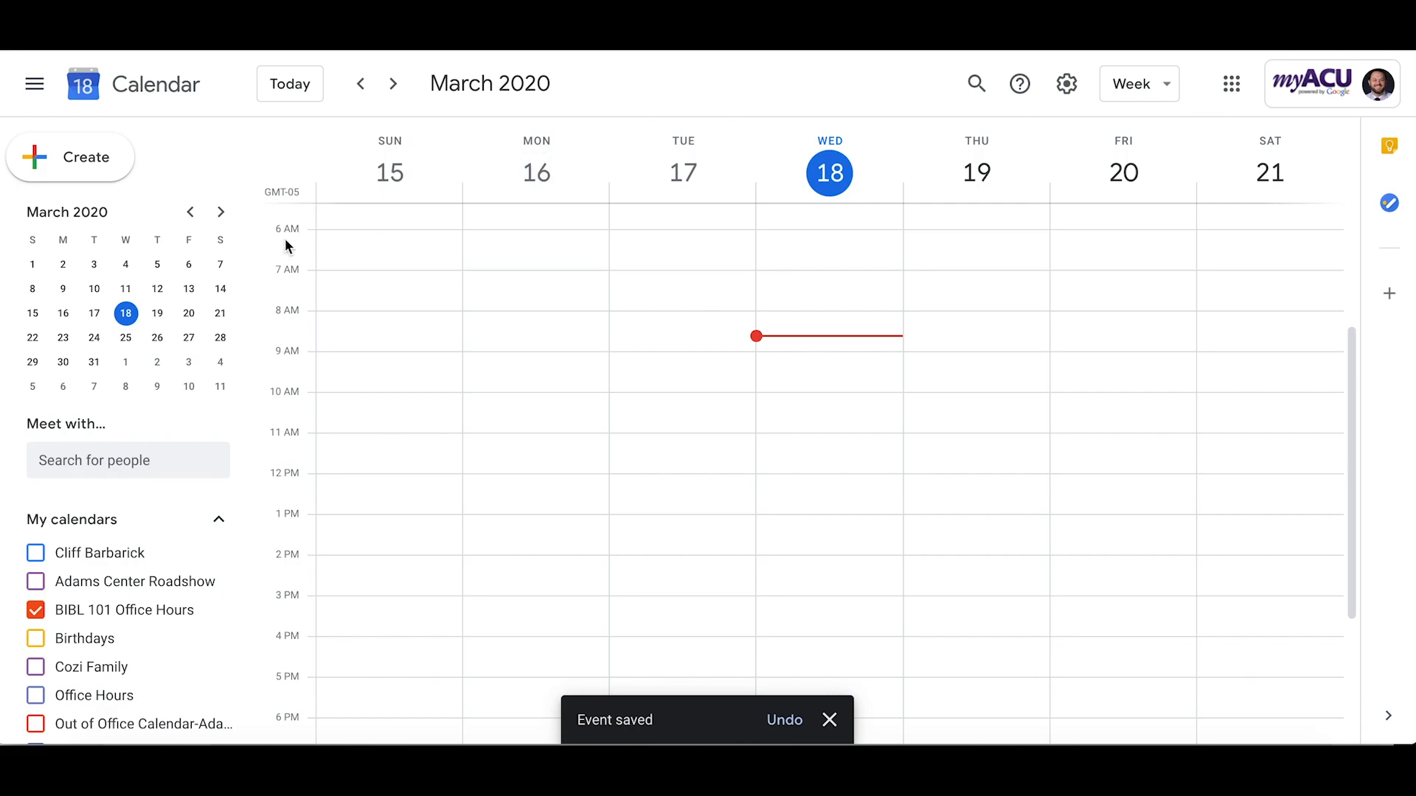
Open the calendar's appointment page from the Monday, March 23 Office Hours event and view the Mar 22–28 slots
{"action": "left_click", "coordinate": [394, 86]}
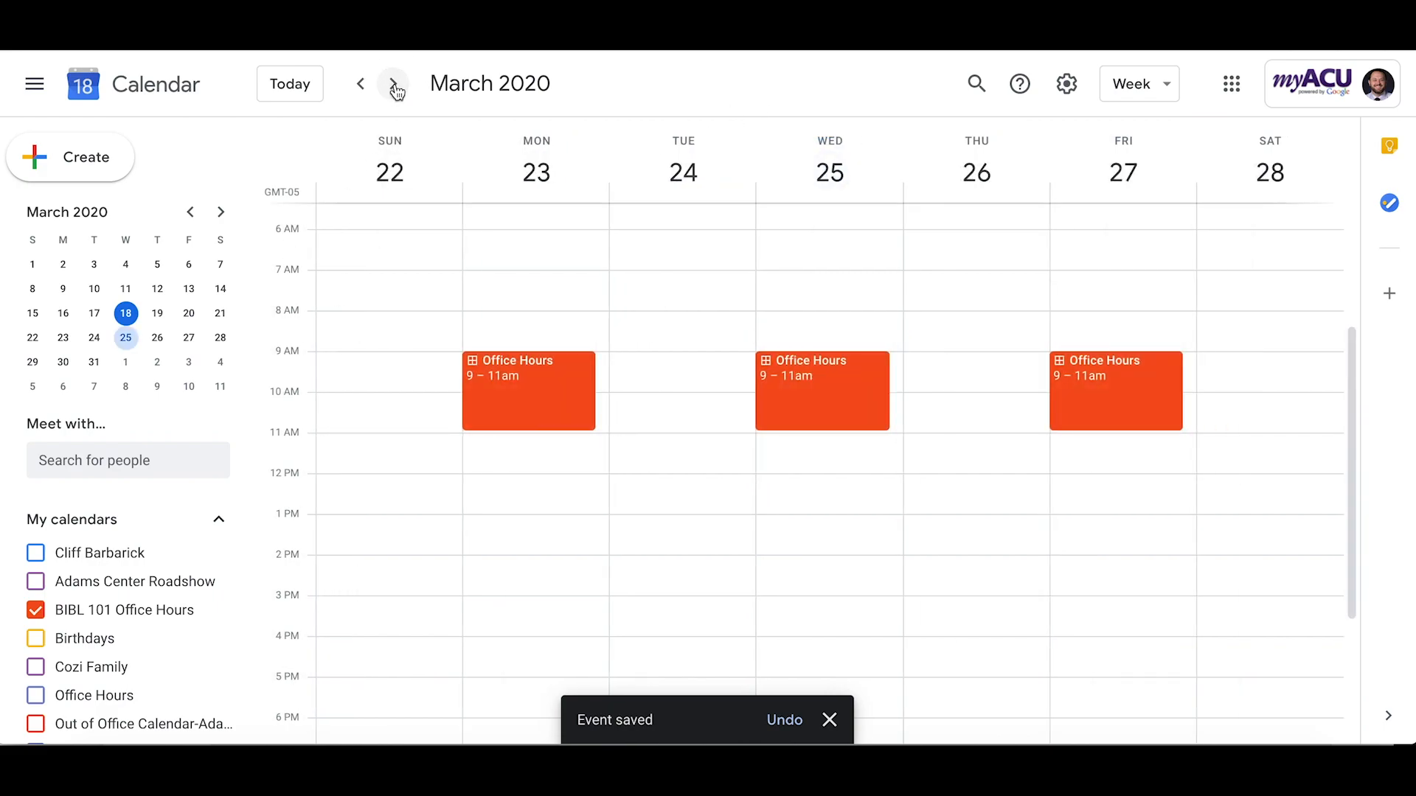
{"action": "left_click", "coordinate": [528, 395]}
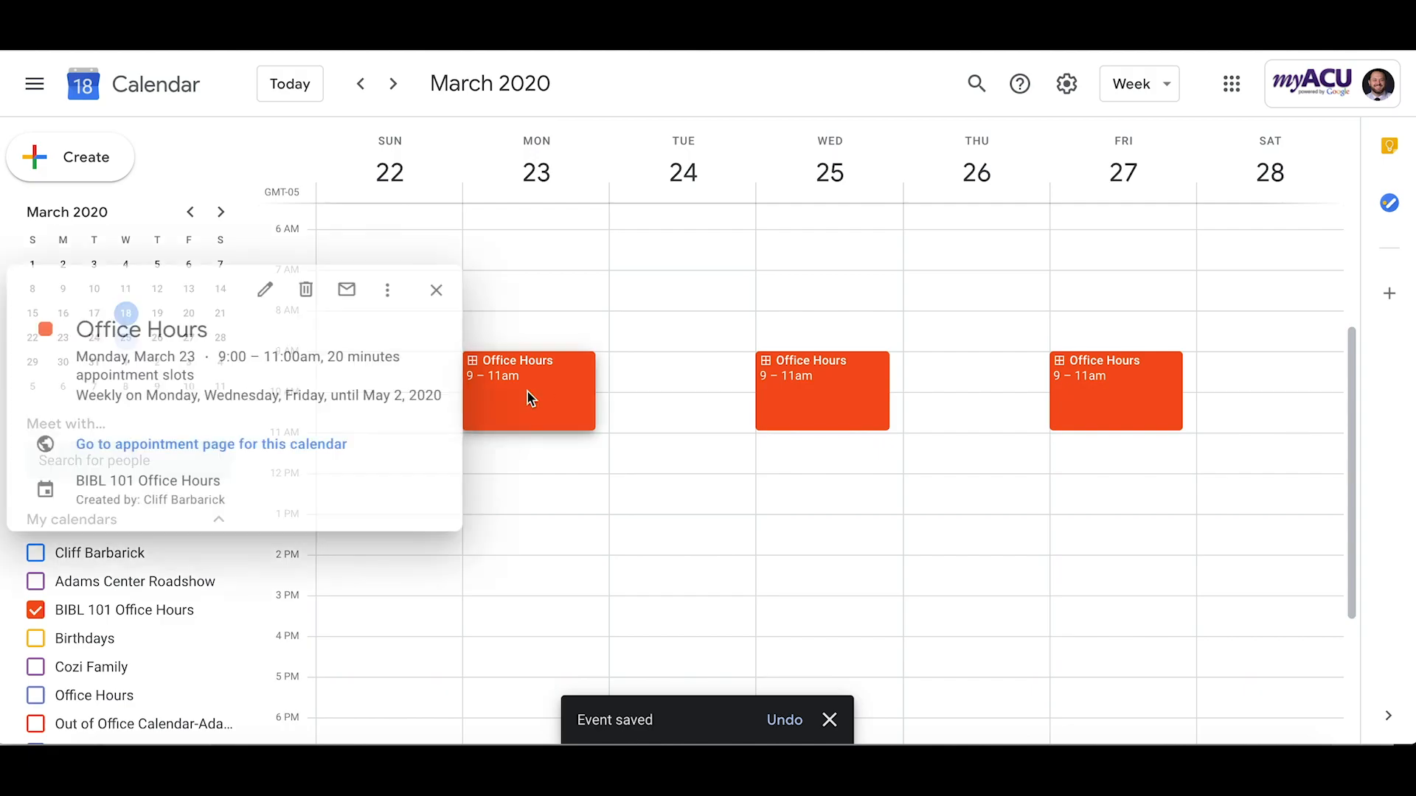
{"action": "left_click", "coordinate": [221, 445]}
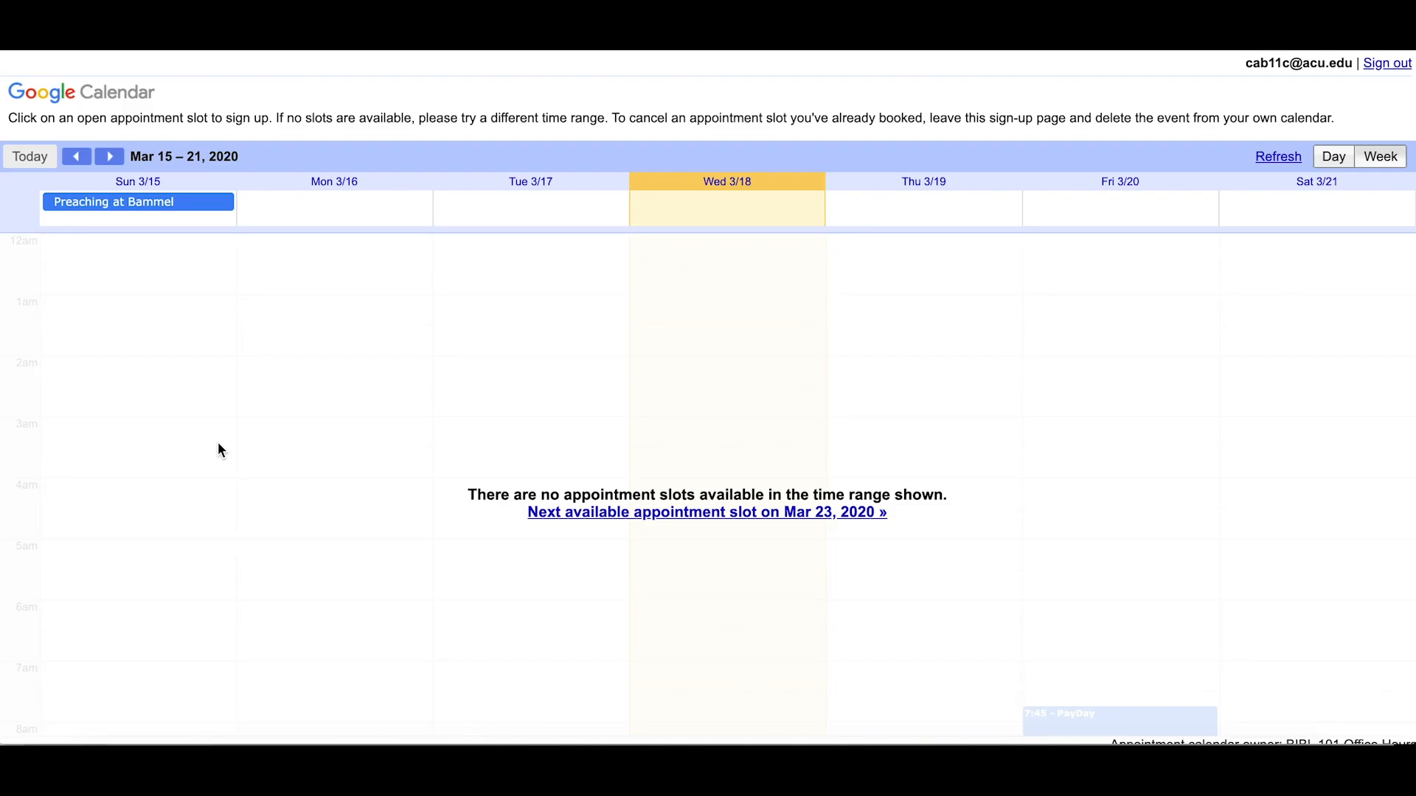
{"action": "left_click", "coordinate": [109, 156]}
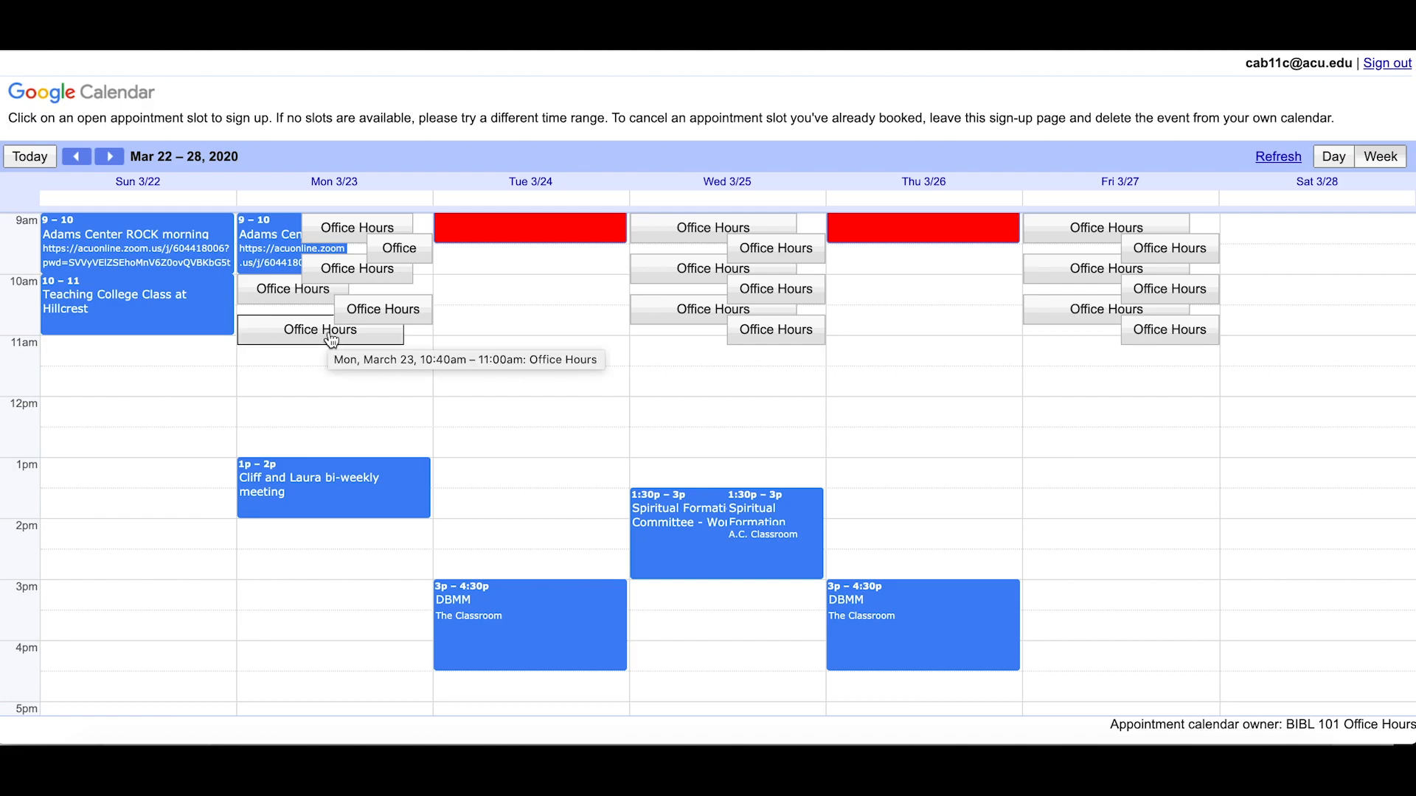
Inspect the booking form for the Monday, March 23, 9:20am–9:40am slot without booking, then return to the calendar and close the event details
{"action": "left_click", "coordinate": [392, 262]}
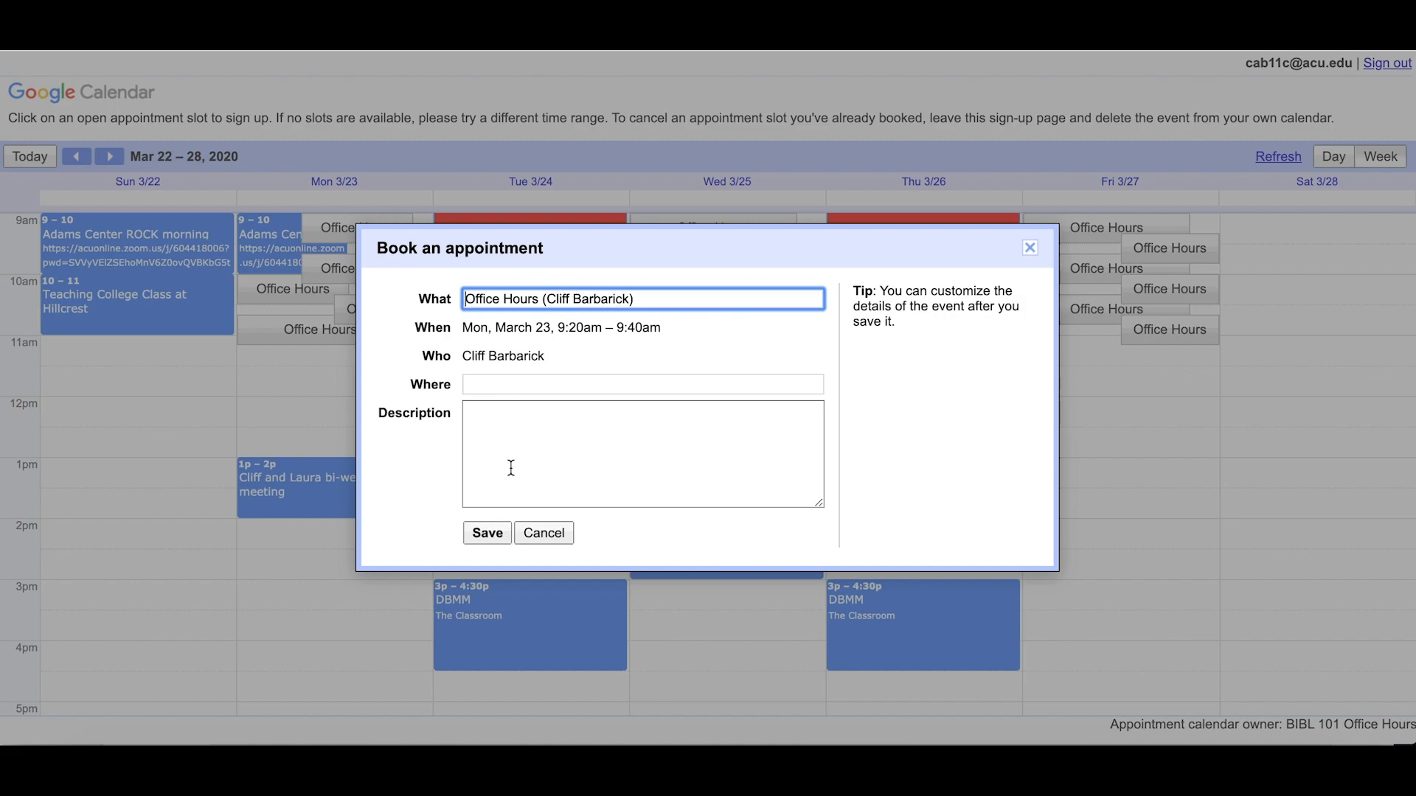
{"action": "left_click", "coordinate": [1030, 248]}
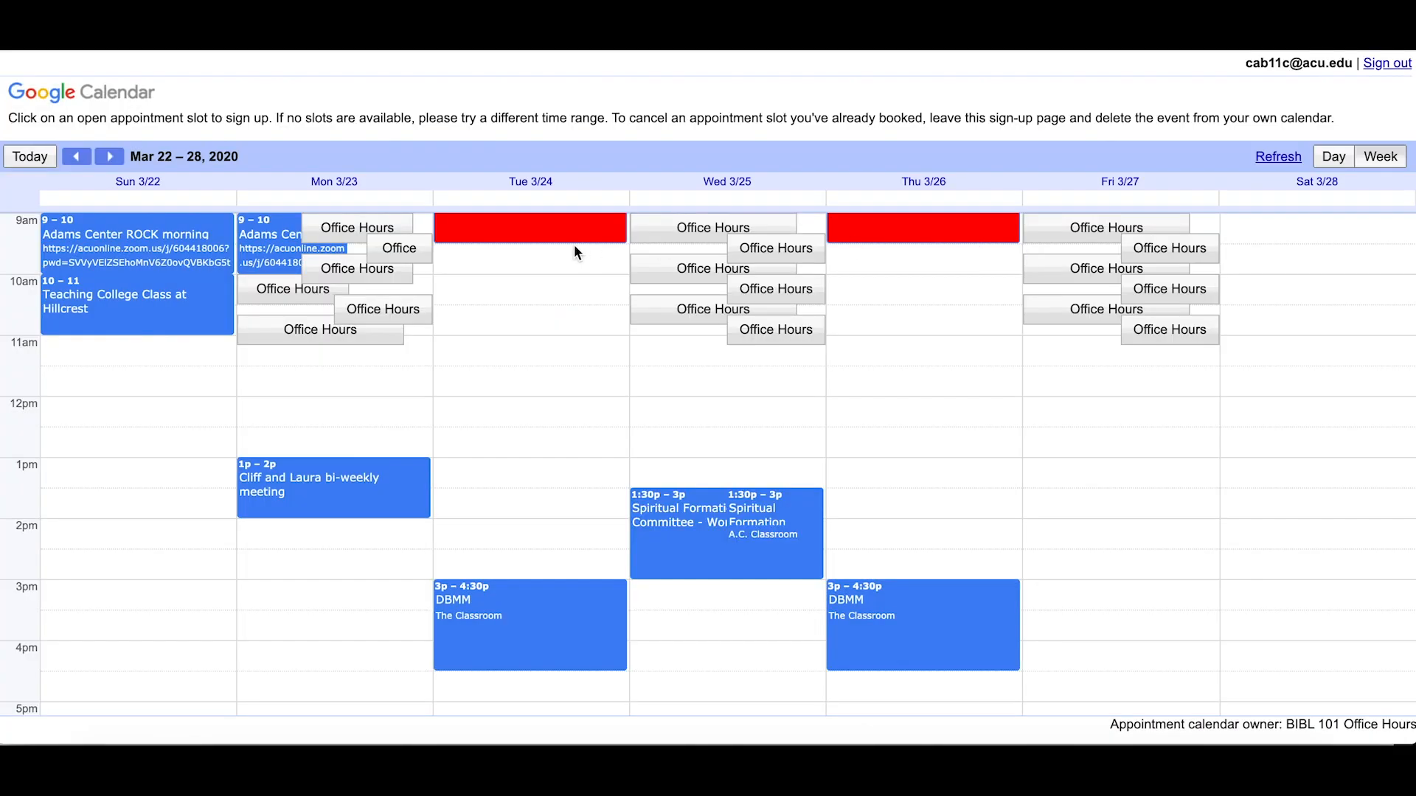
{"action": "left_click", "coordinate": [403, 253]}
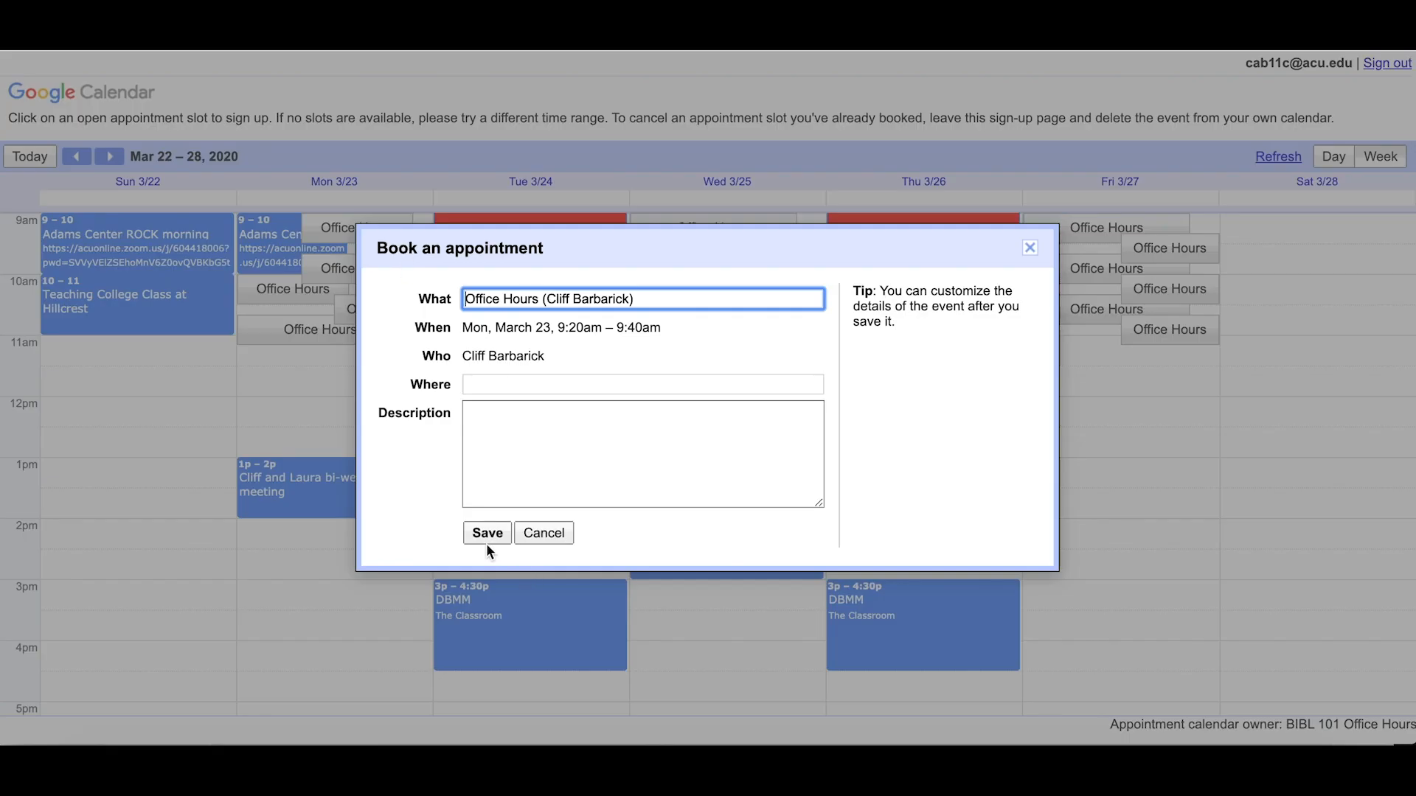
{"action": "left_click", "coordinate": [1029, 250]}
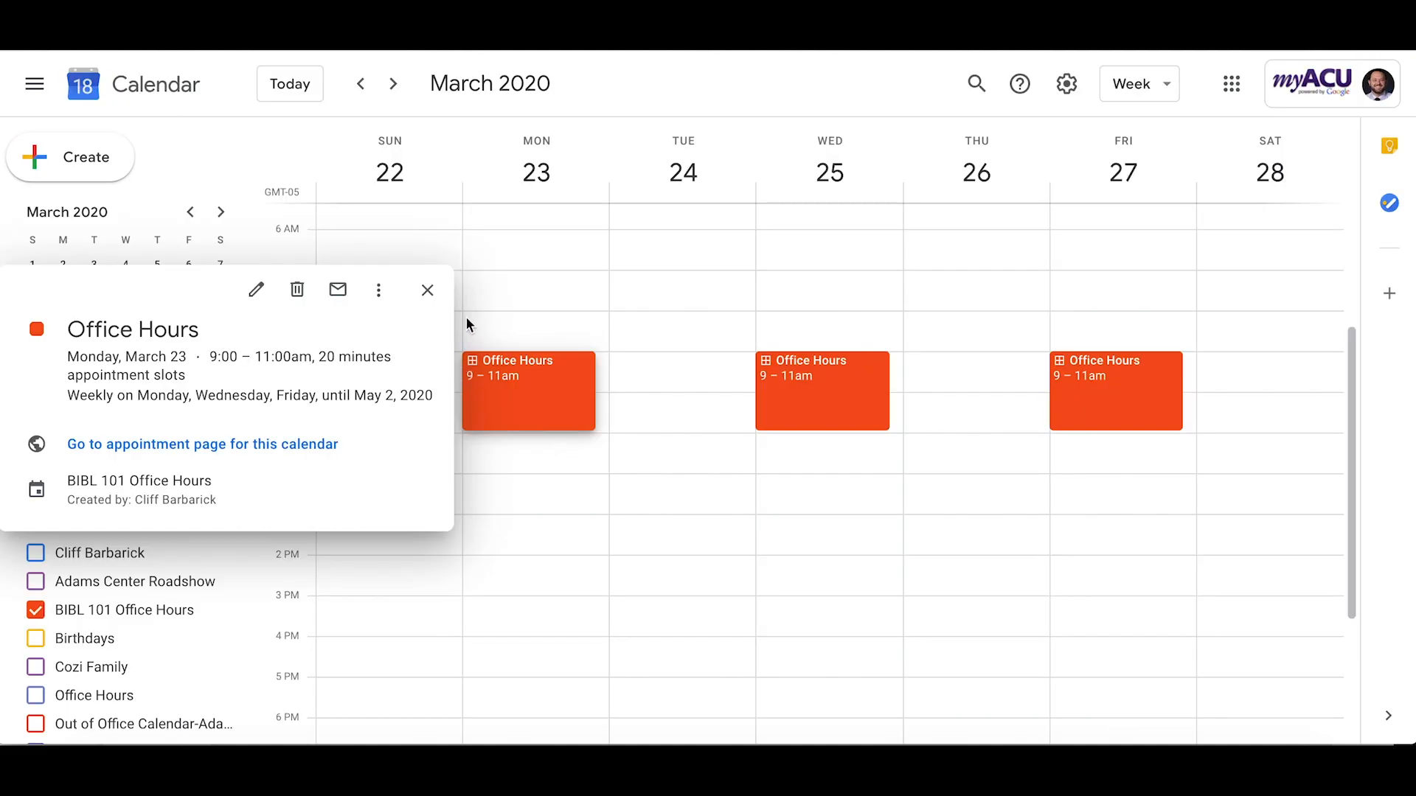
{"action": "left_click", "coordinate": [429, 292]}
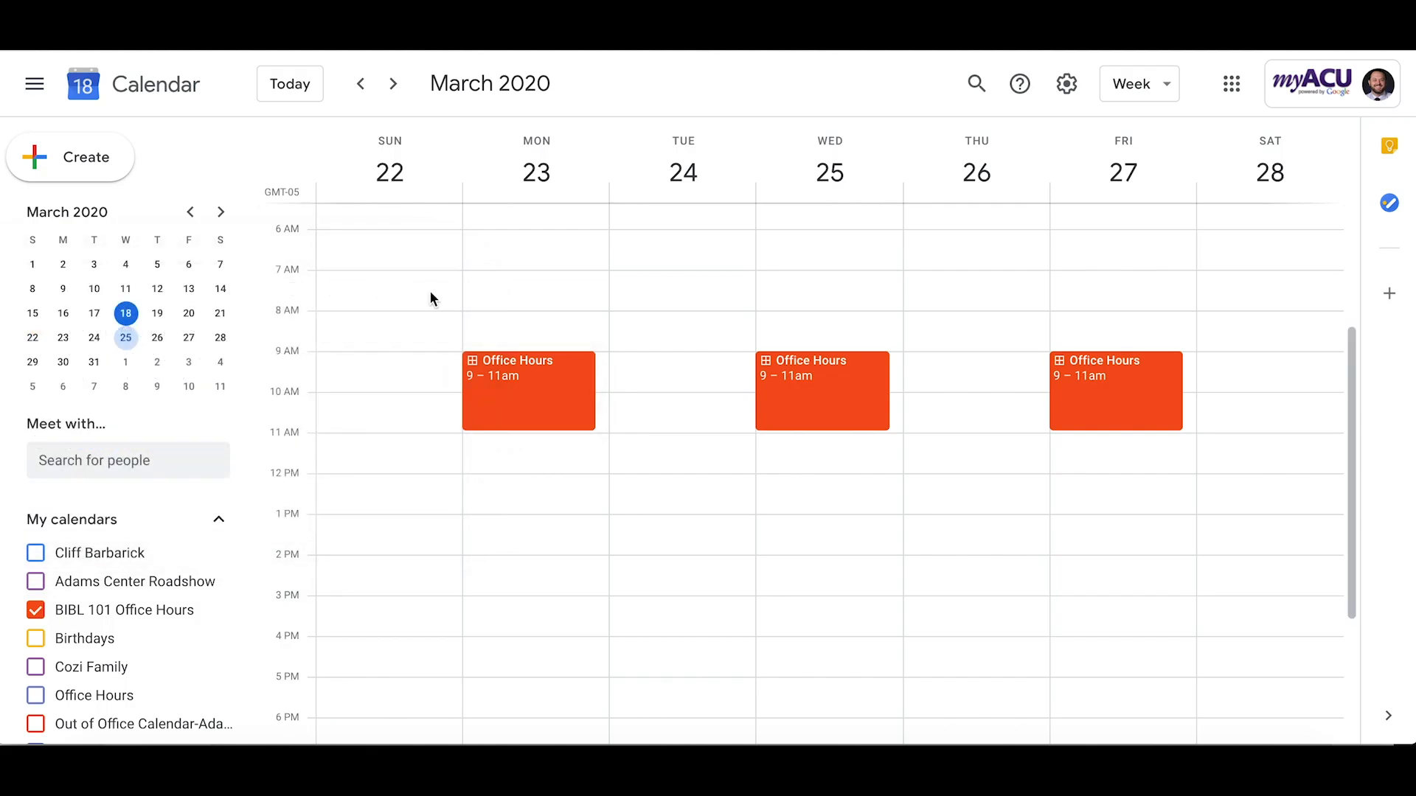
Show the Remote Teaching Appointments calendar and view its slots in the week of March 15–21
{"action": "scroll", "coordinate": [103, 639], "scroll_direction": "down", "scroll_amount": 3}
{"action": "scroll", "coordinate": [89, 638], "scroll_direction": "down", "scroll_amount": 3}
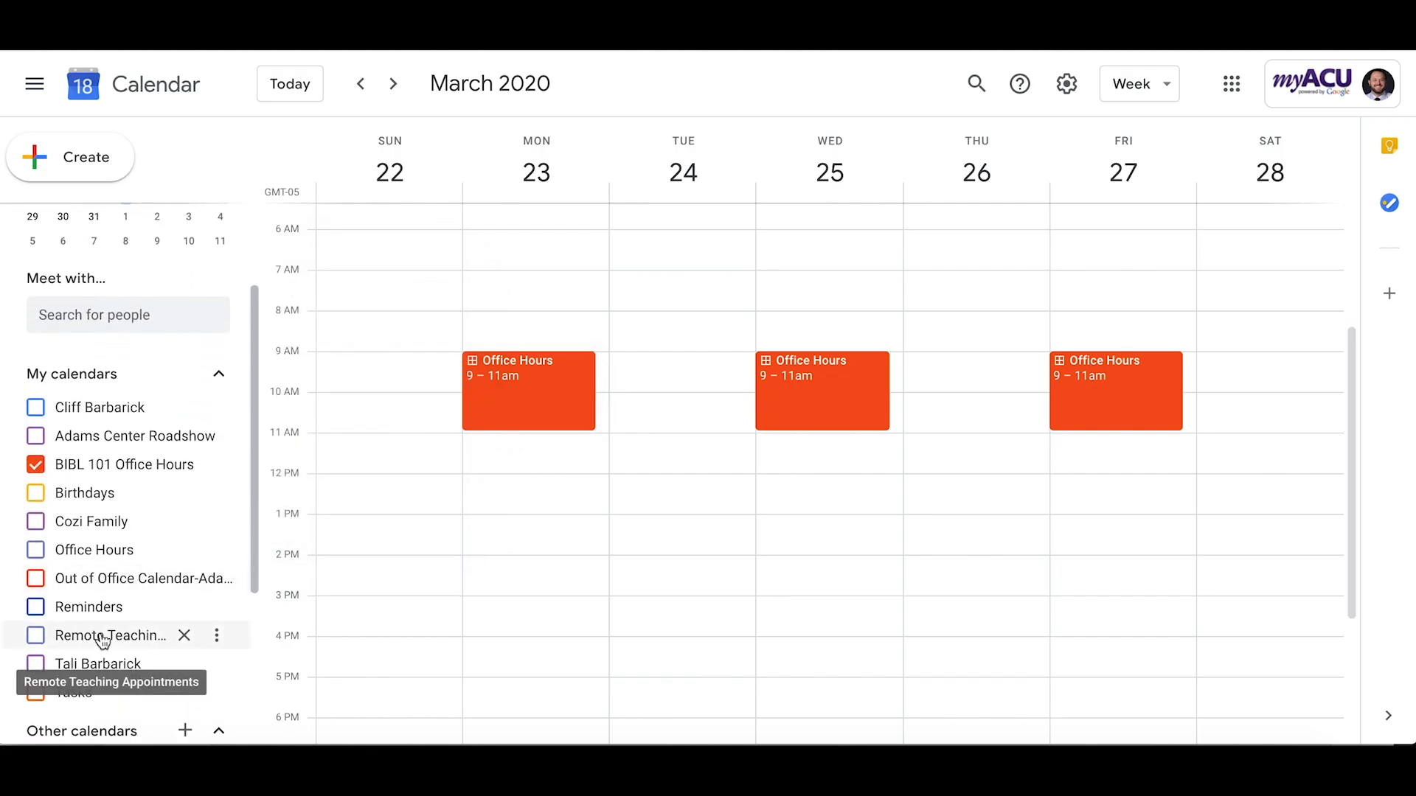
{"action": "left_click", "coordinate": [37, 580]}
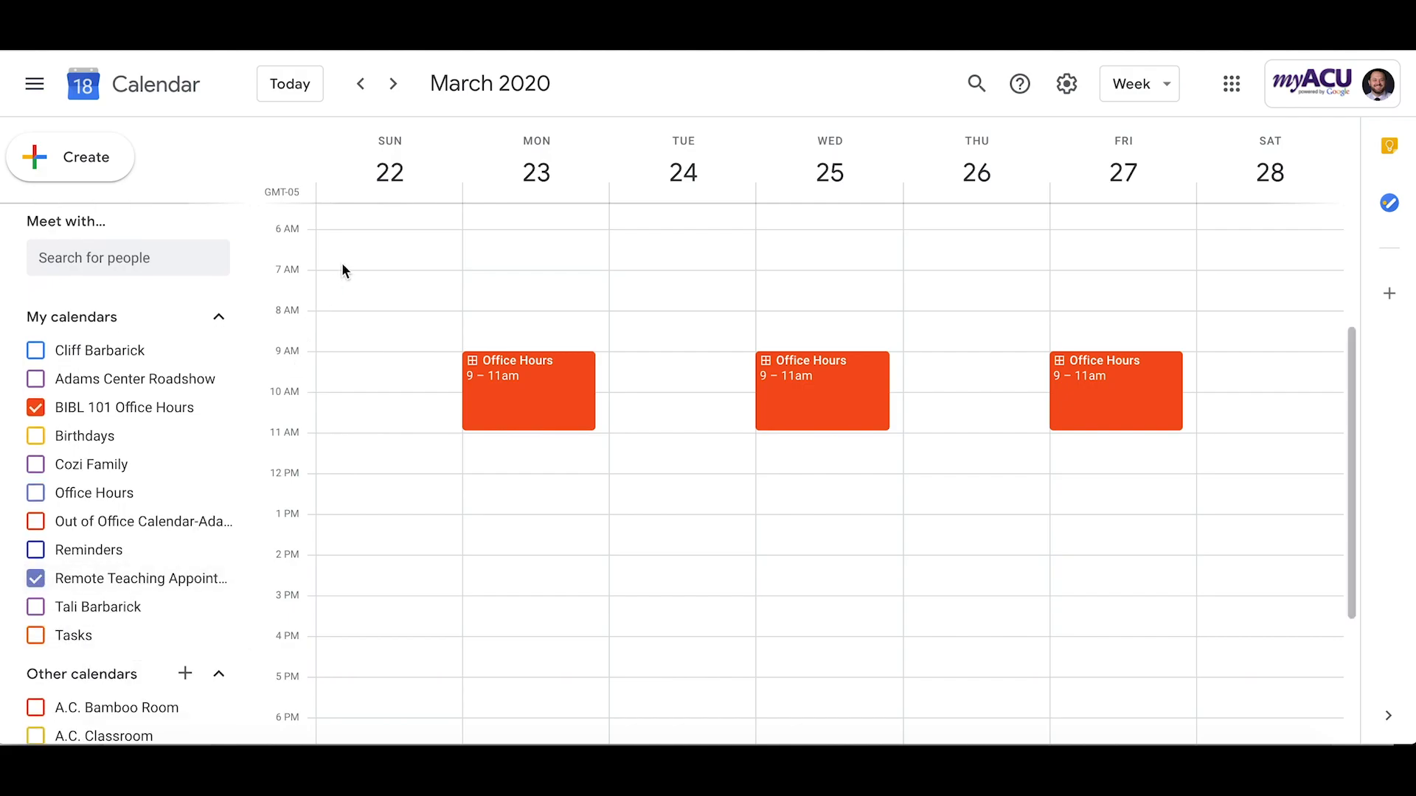
{"action": "left_click", "coordinate": [362, 85]}
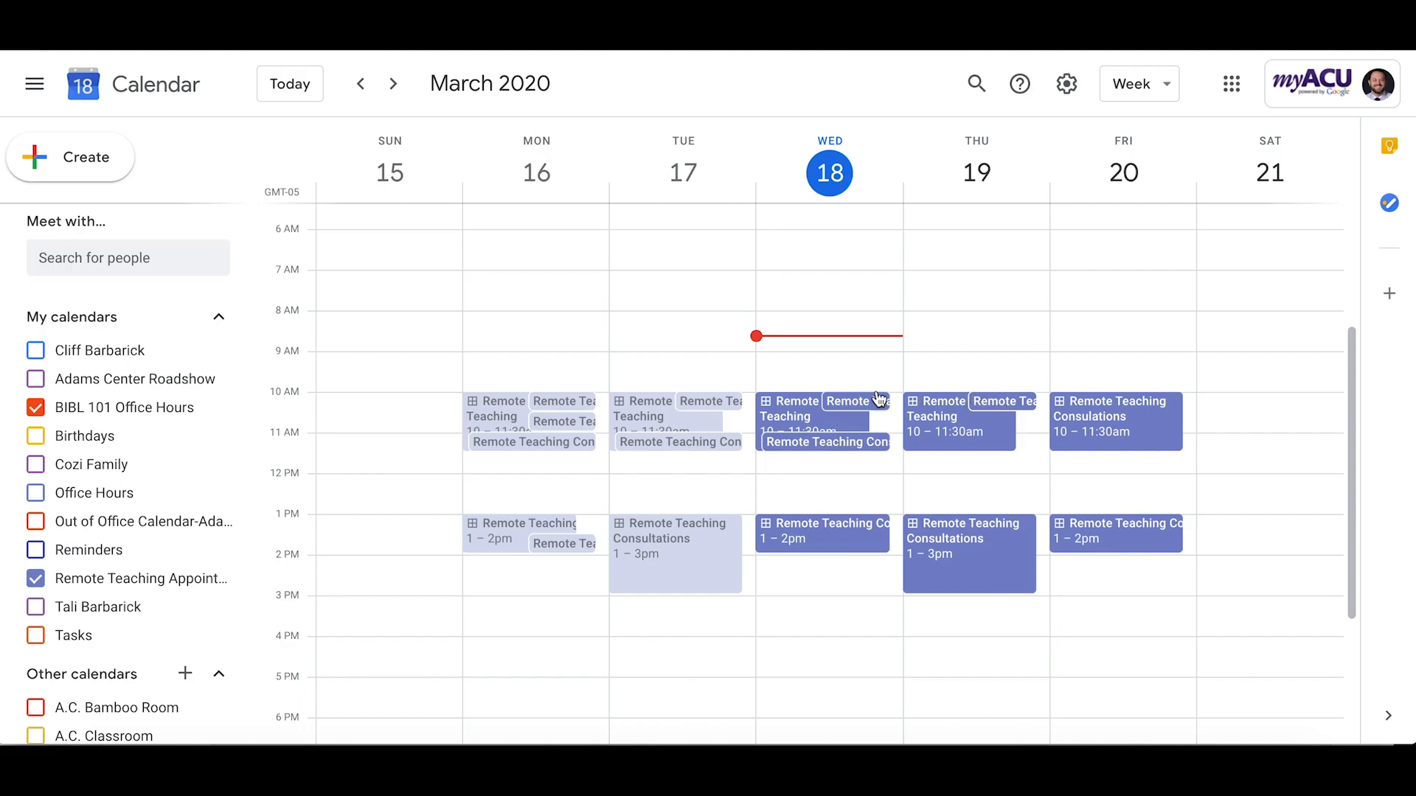
Add Hangouts Meet conferencing to the booked Wednesday, March 18, 11:00–11:30am Remote Teaching appointment and save it without sending update emails to guests
{"action": "left_click", "coordinate": [834, 443]}
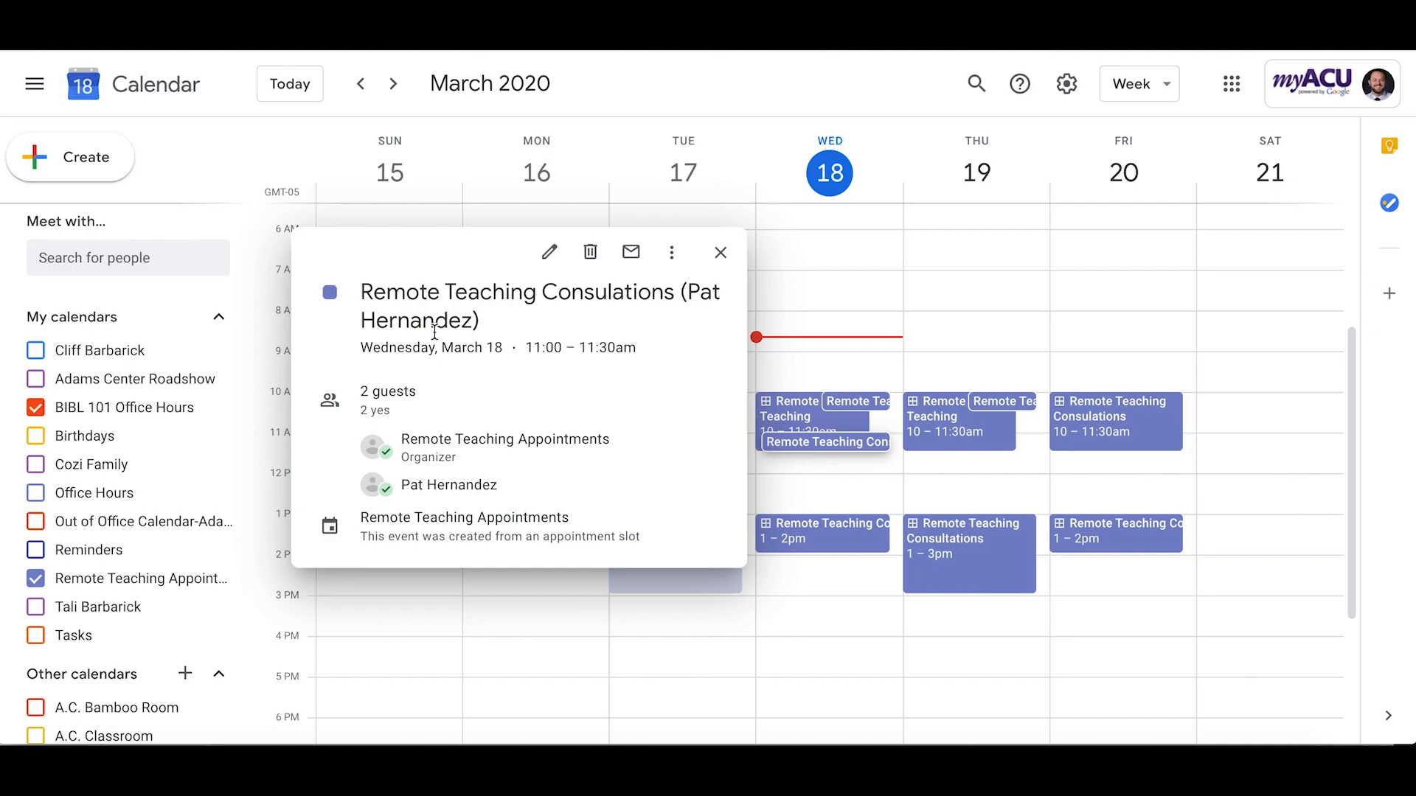
{"action": "left_click", "coordinate": [549, 253]}
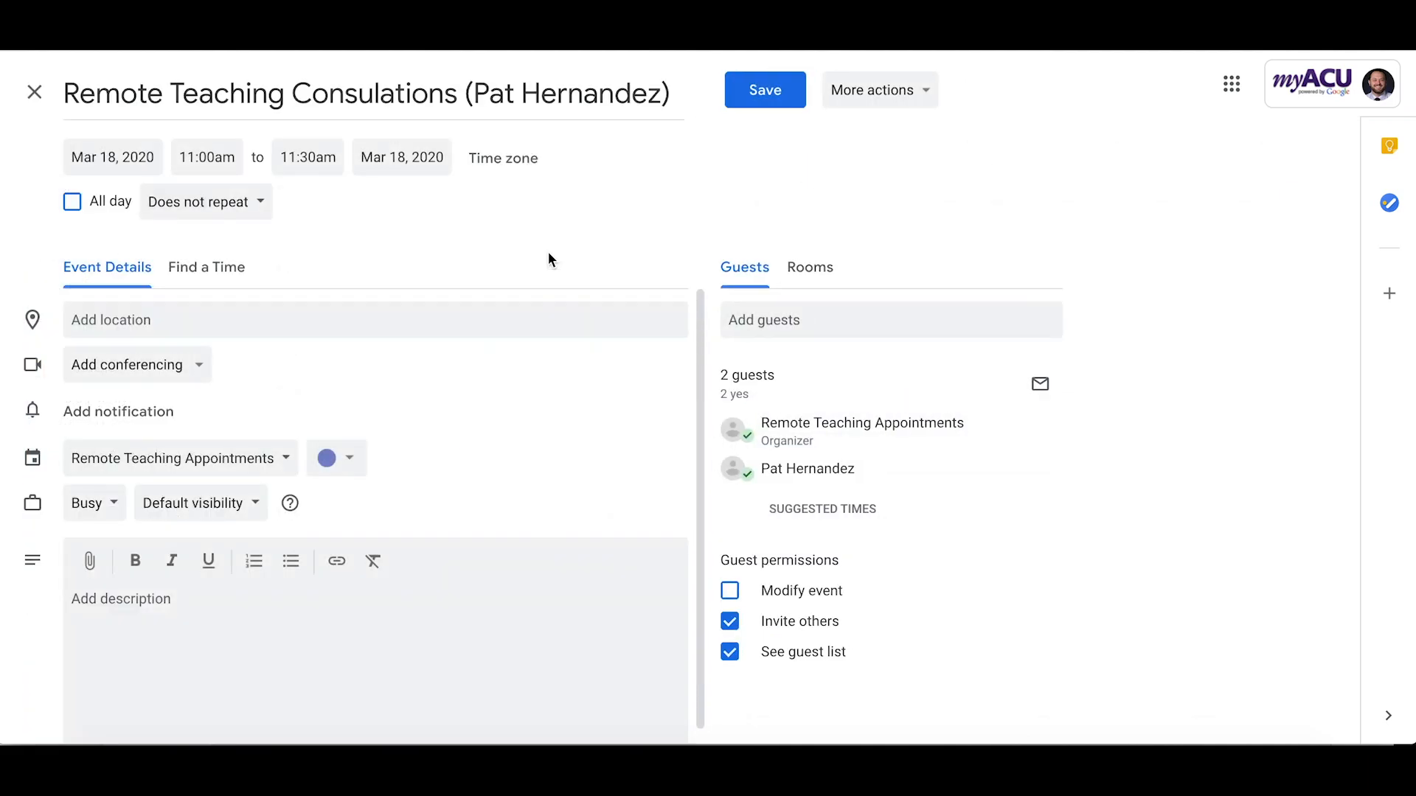
{"action": "left_click", "coordinate": [146, 365]}
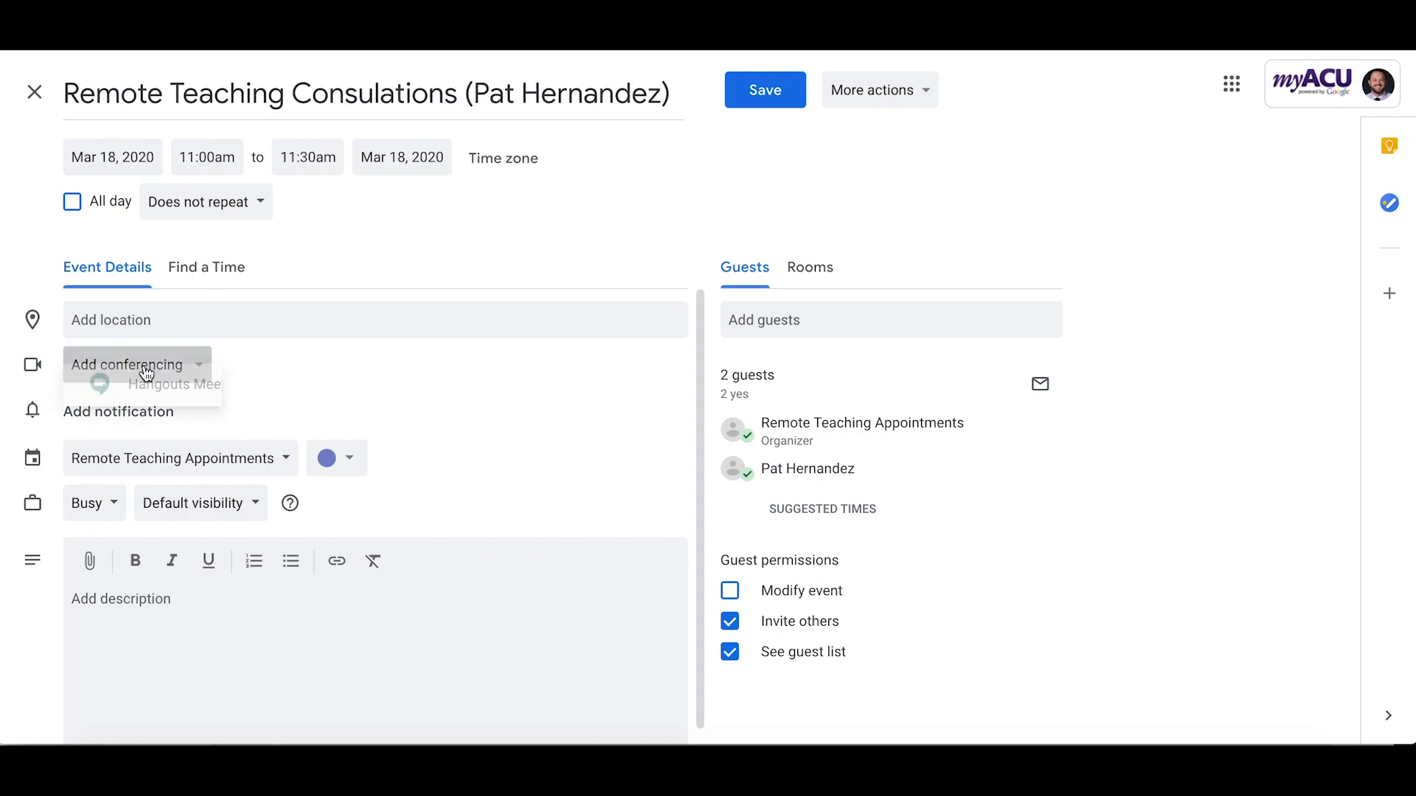
{"action": "left_click", "coordinate": [150, 417]}
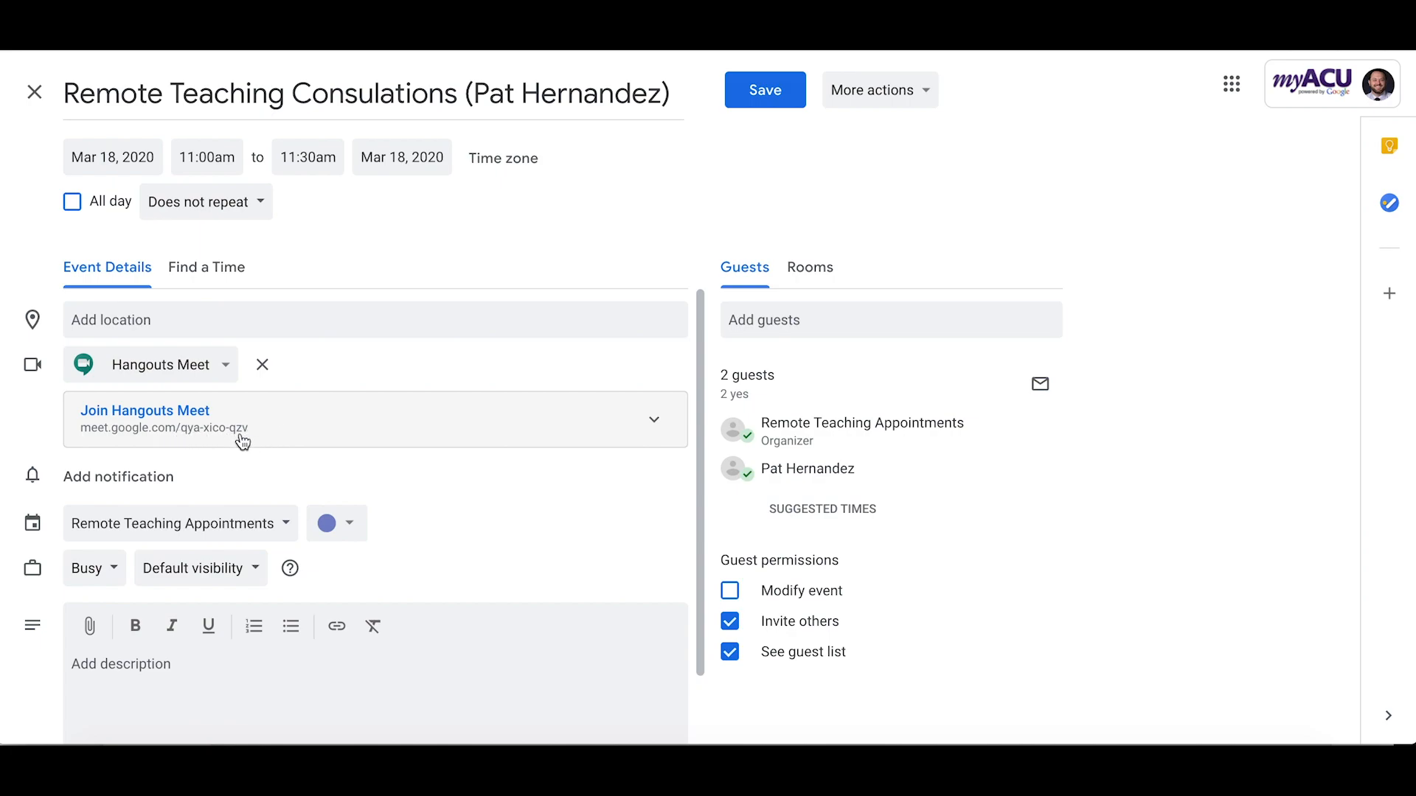
{"action": "left_click", "coordinate": [163, 420]}
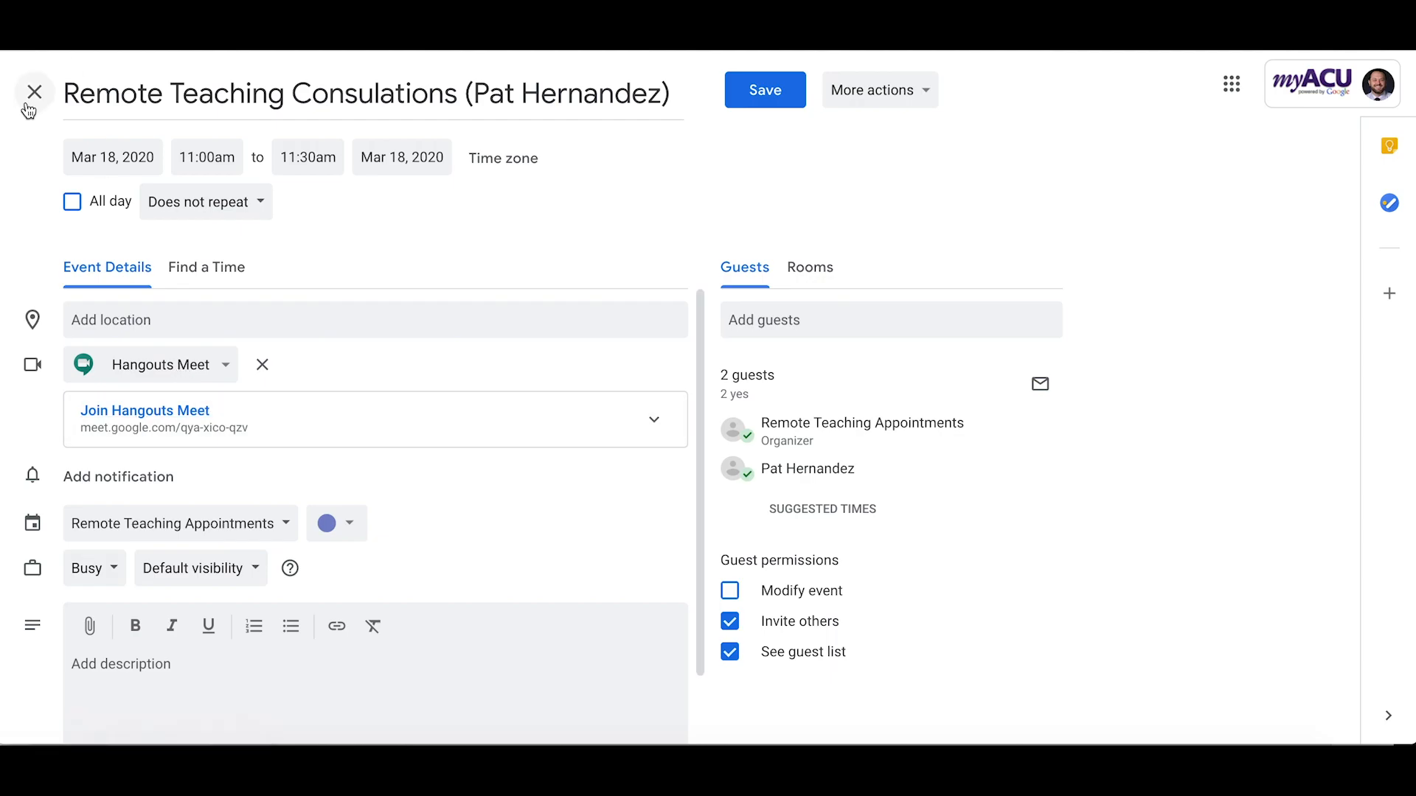
{"action": "left_click", "coordinate": [778, 90]}
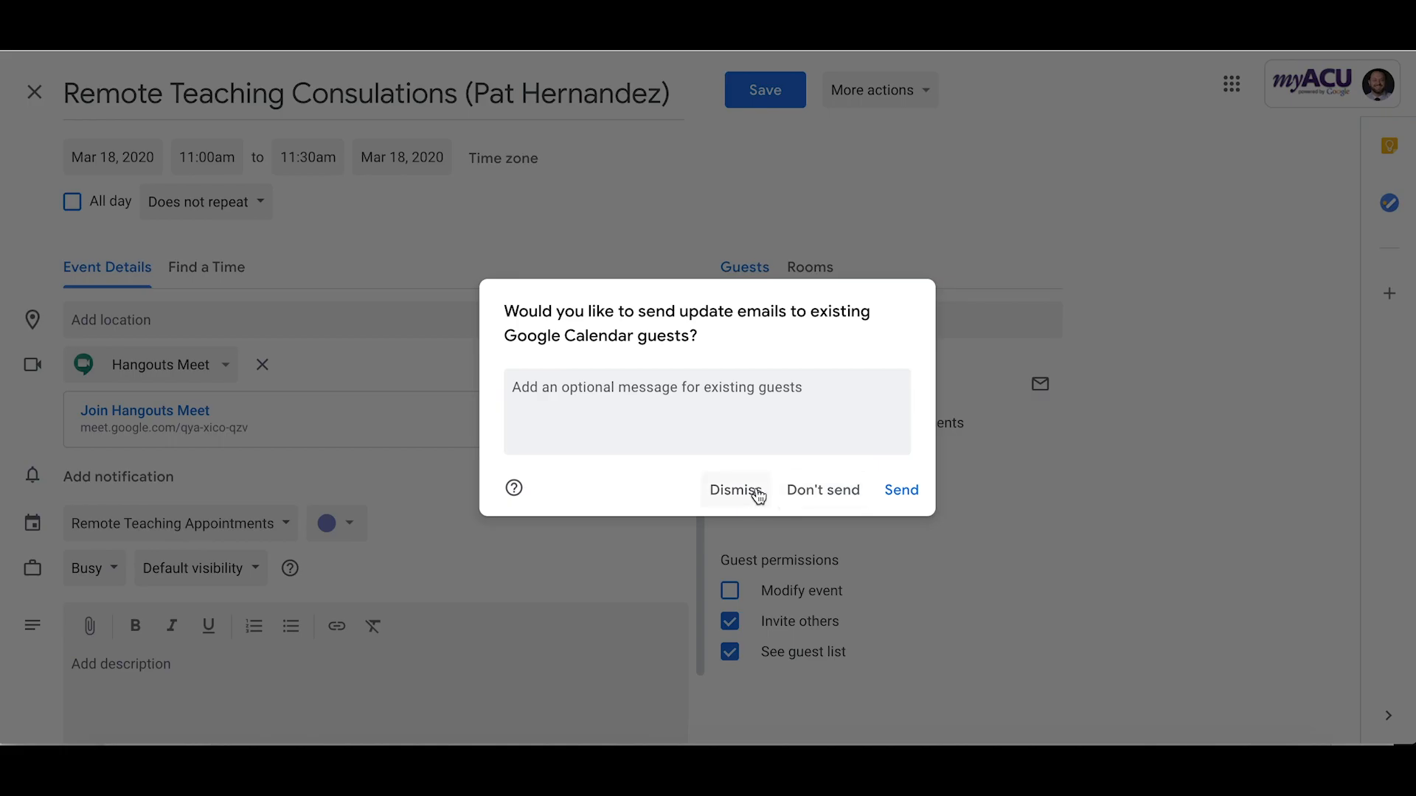
{"action": "left_click", "coordinate": [823, 491]}
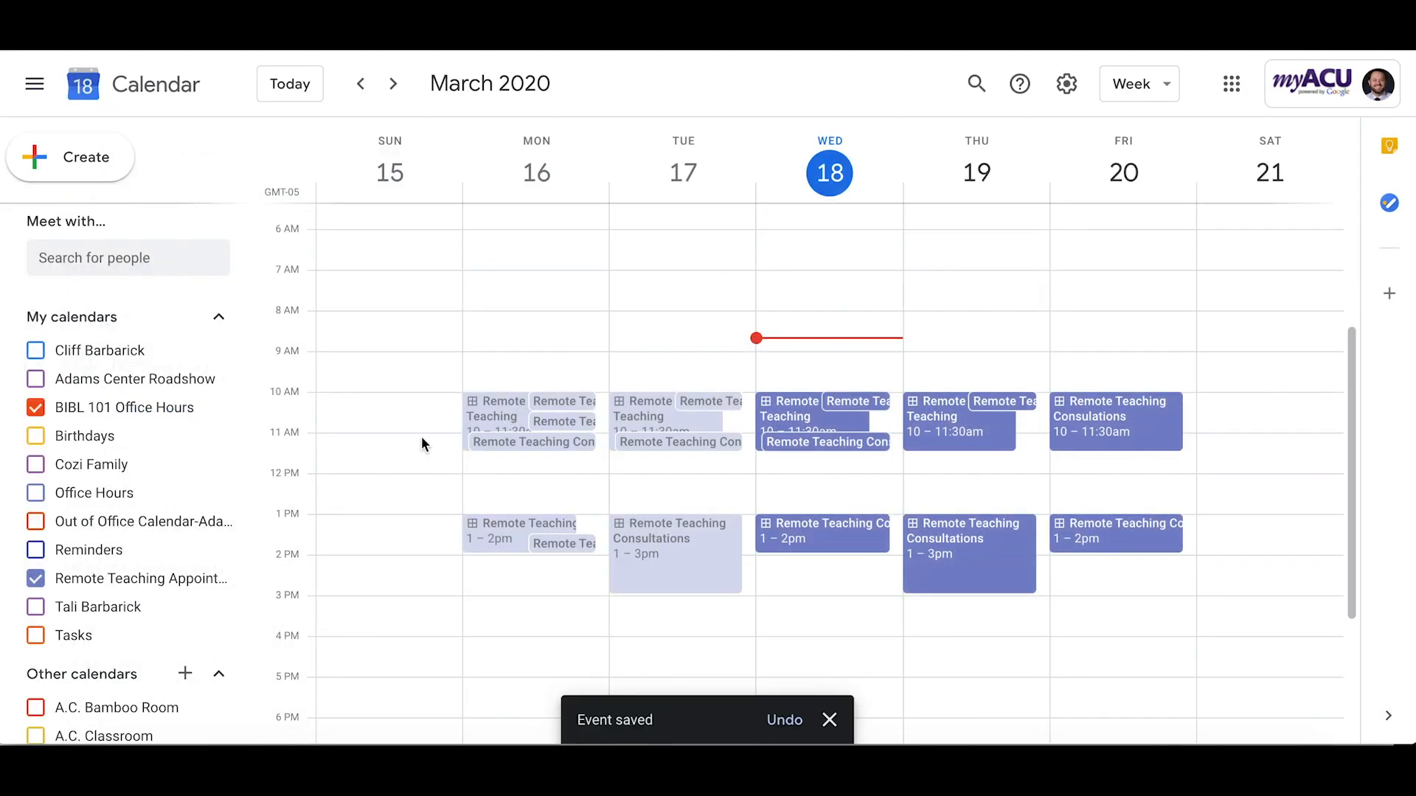